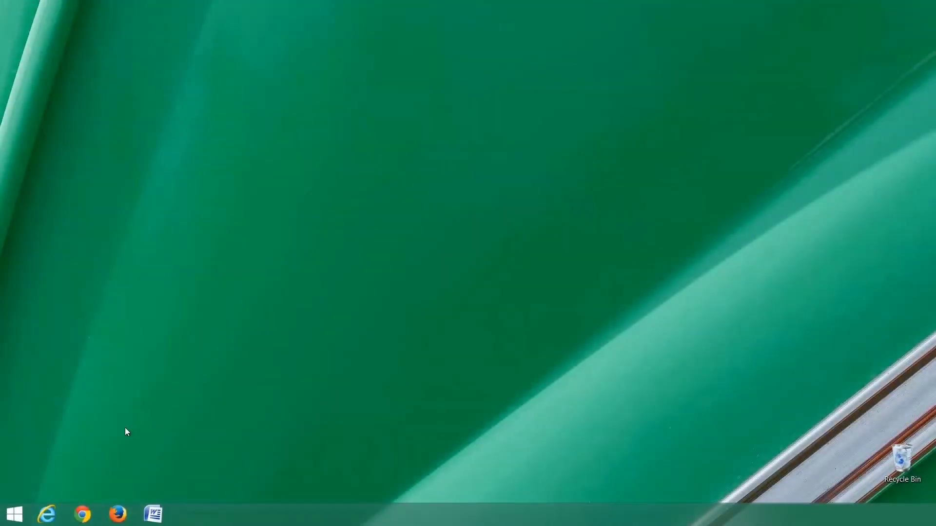
Launch Master Forms Editor, load the existing master form set and start the Advantage OCR engine.
left_click(14, 514)
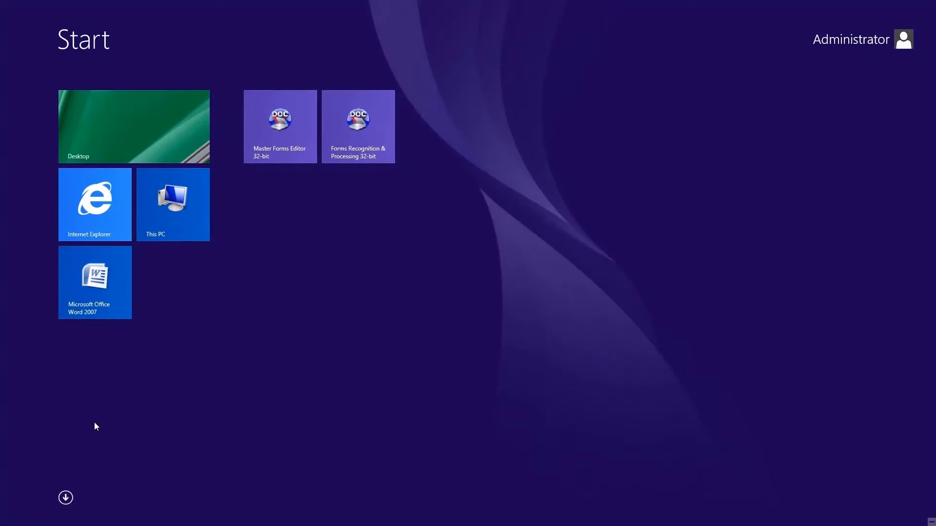
left_click(259, 145)
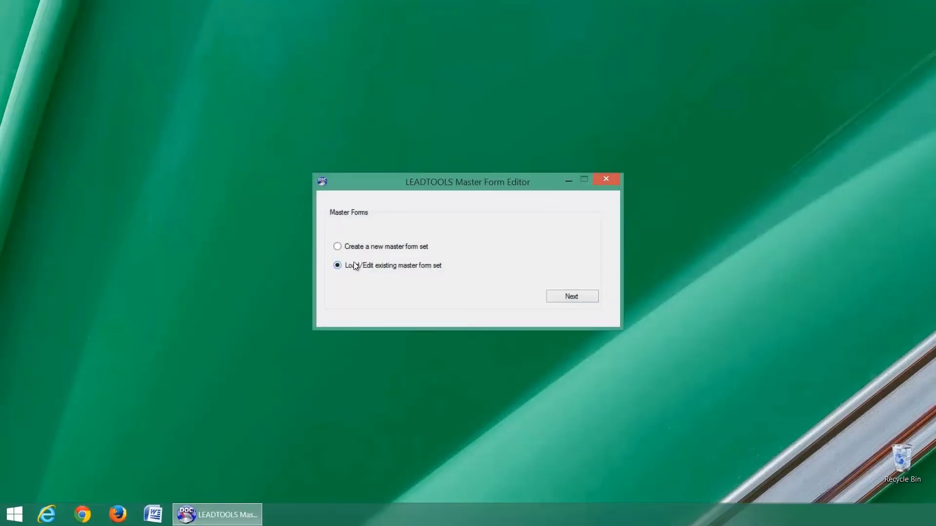
left_click(563, 295)
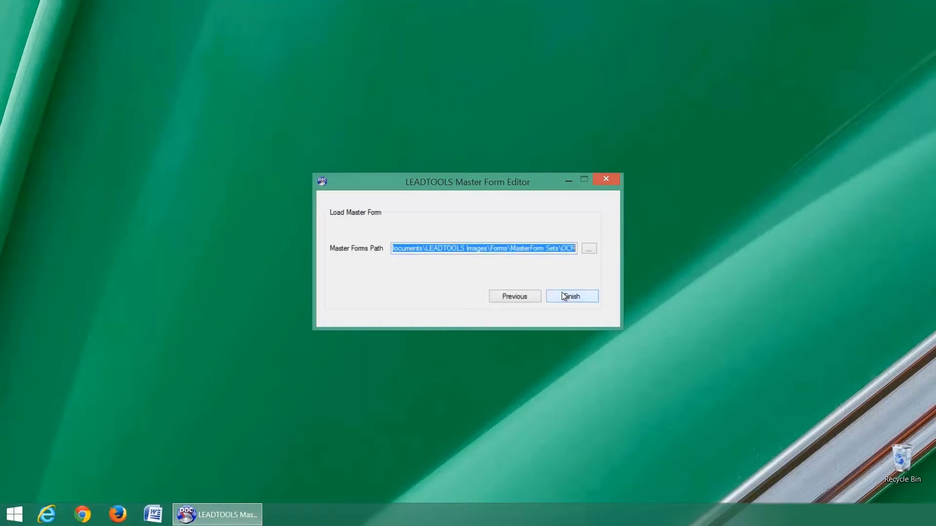
left_click(566, 297)
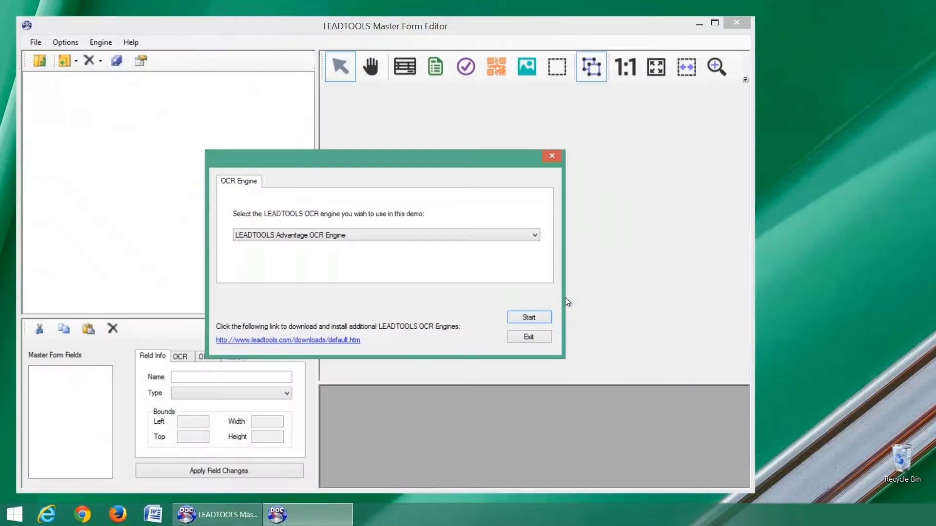
left_click(546, 314)
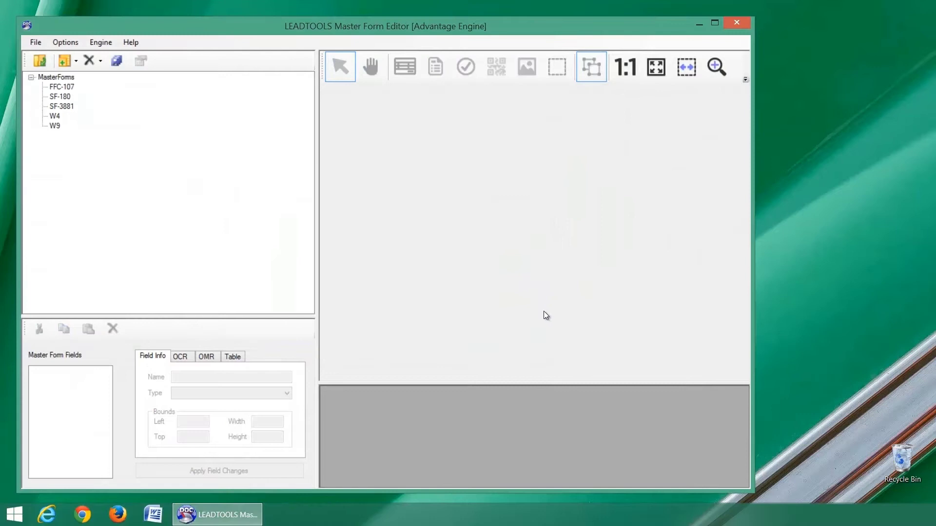
Maximize the editor and step through the SF-180, SF-3881, W4 and W9 master forms.
double_click(369, 27)
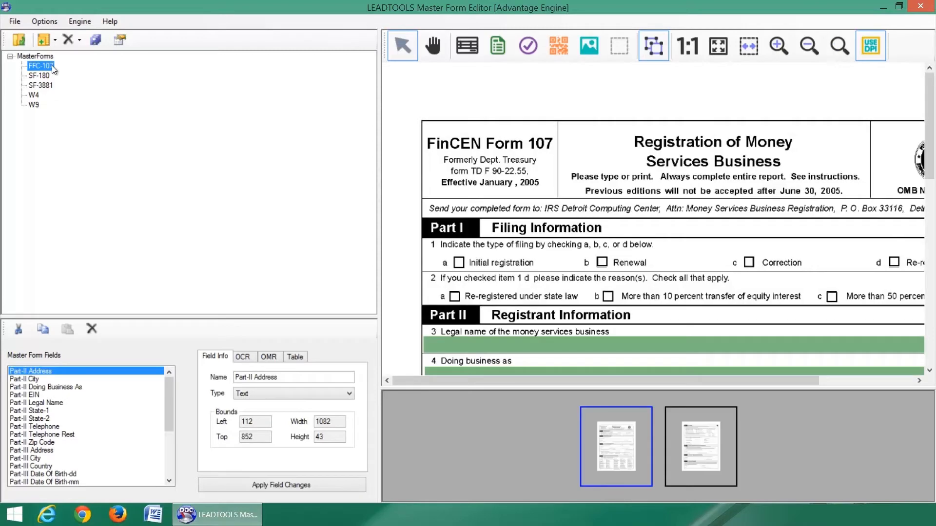
left_click(44, 76)
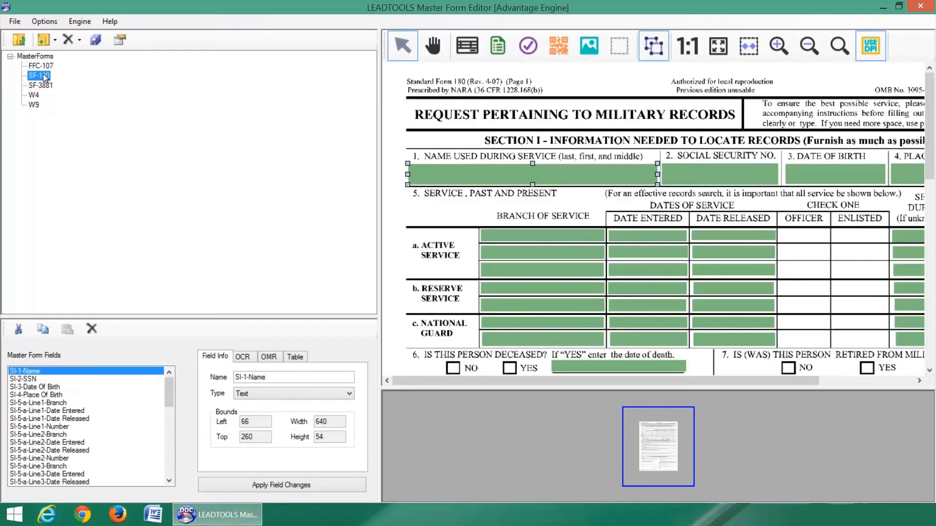
left_click(42, 86)
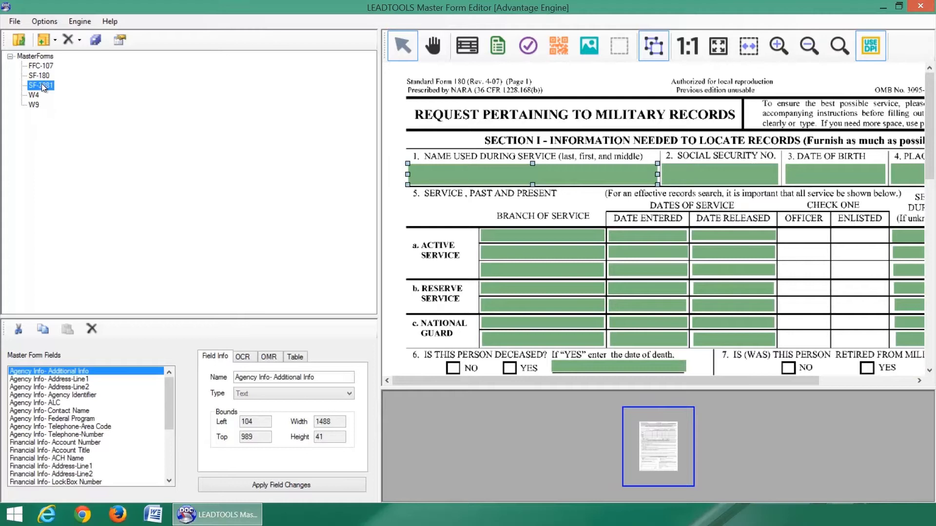
left_click(37, 94)
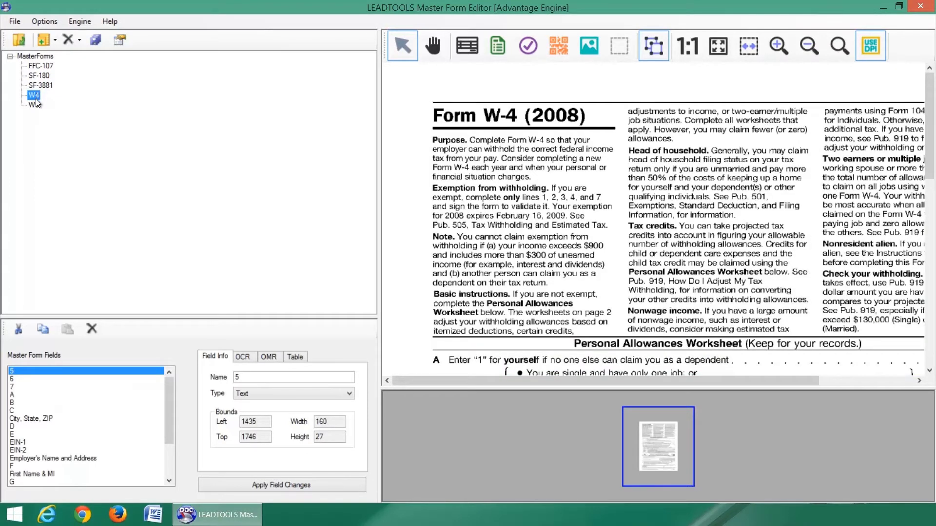
left_click(34, 103)
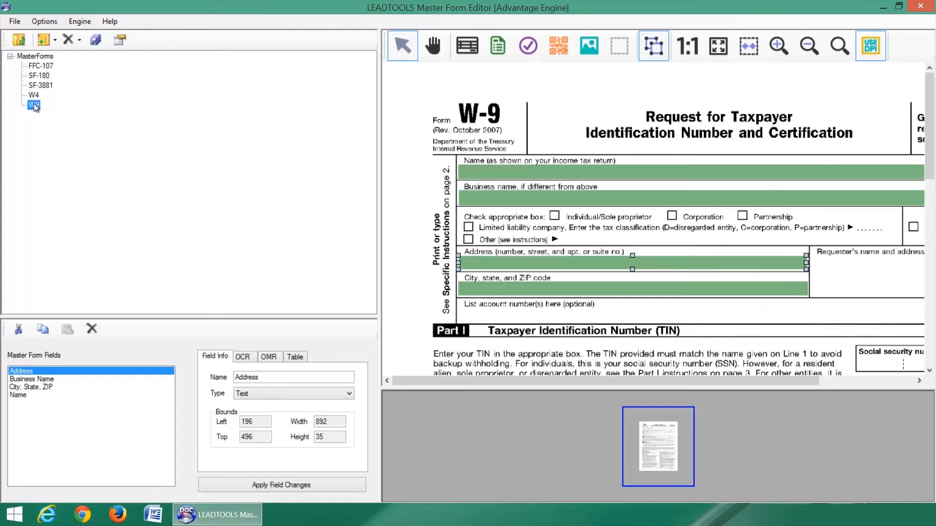
Inspect the W9 Business Name, City/State/ZIP and Name field details.
left_click(26, 379)
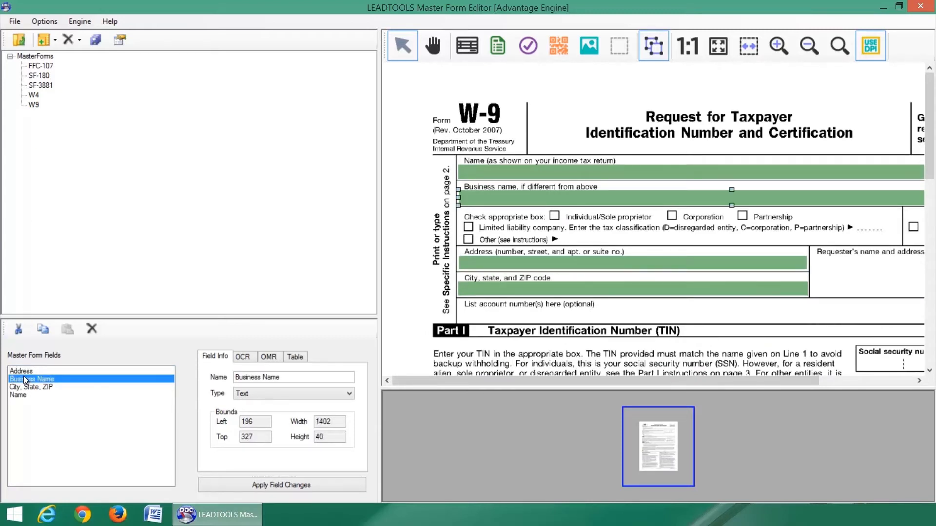
left_click(23, 385)
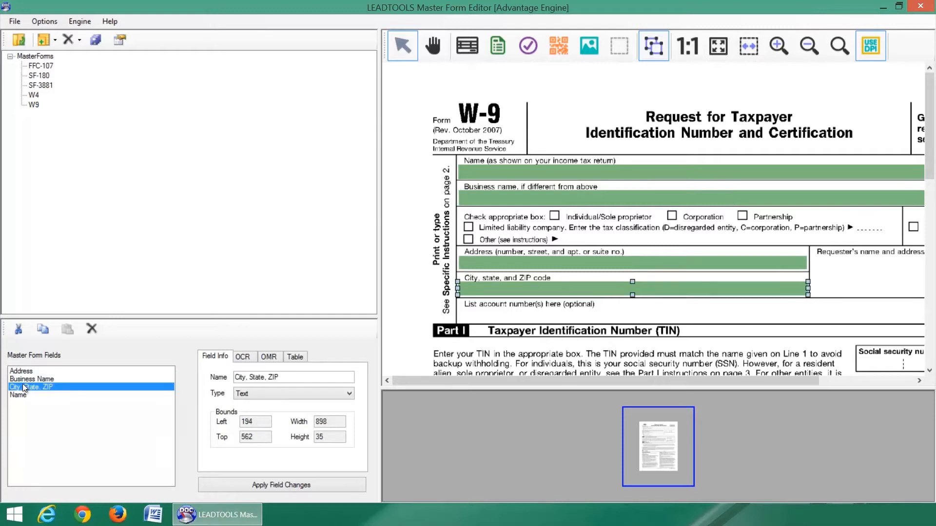
left_click(21, 393)
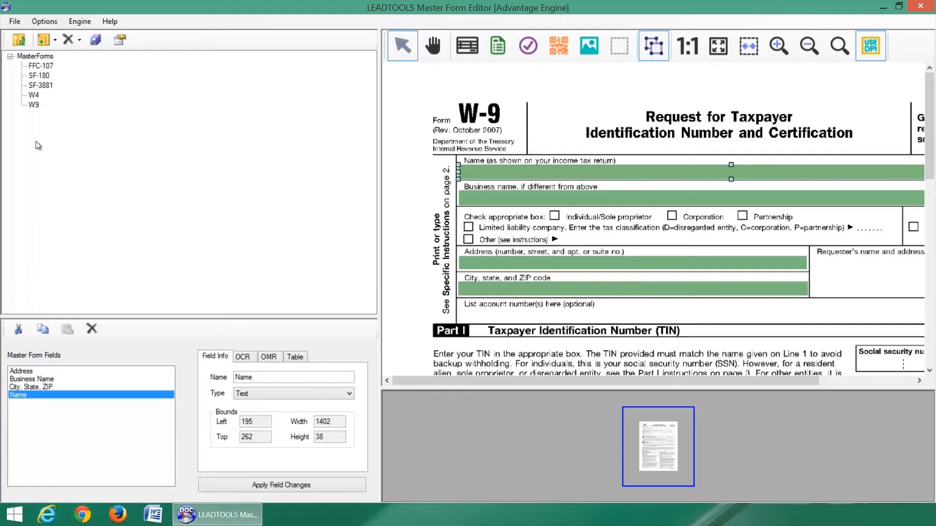
Start a new master form set located in Public Documents\LEADTOOLS Images\Forms\MasterForm Sets.
left_click(45, 41)
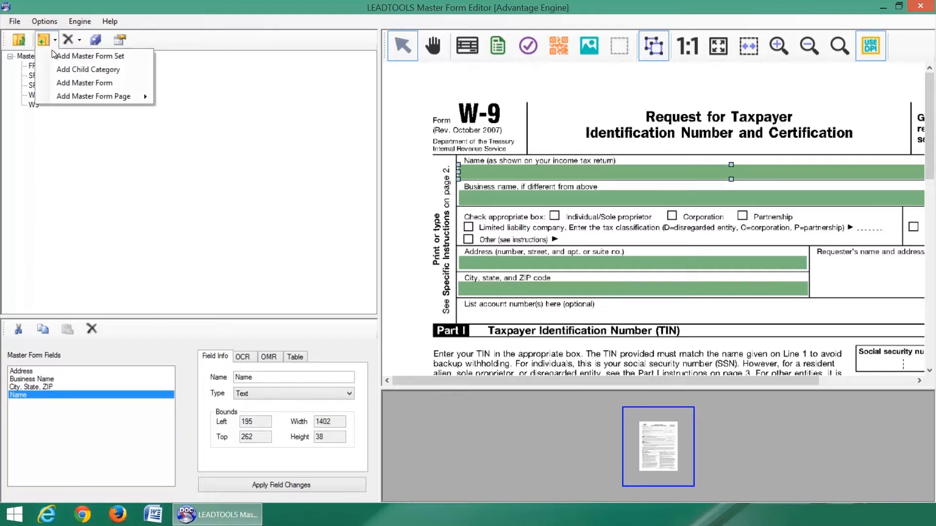
left_click(54, 53)
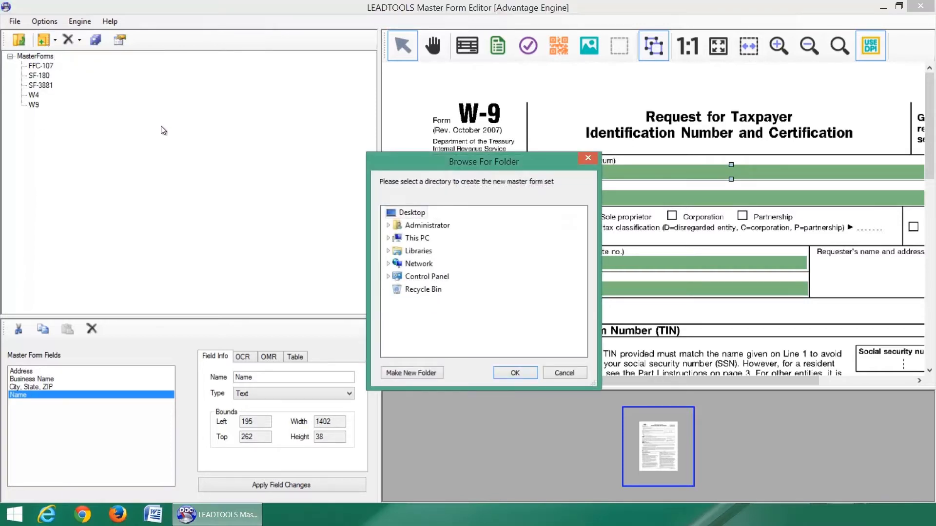
double_click(407, 237)
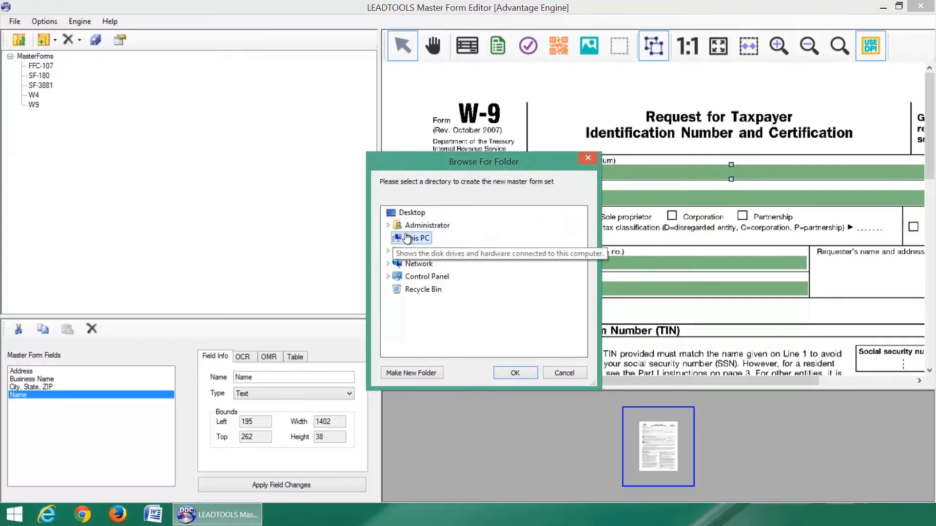
key("Down")
key("Down")
key("Down")
key("Down")
key("Down")
key("Down")
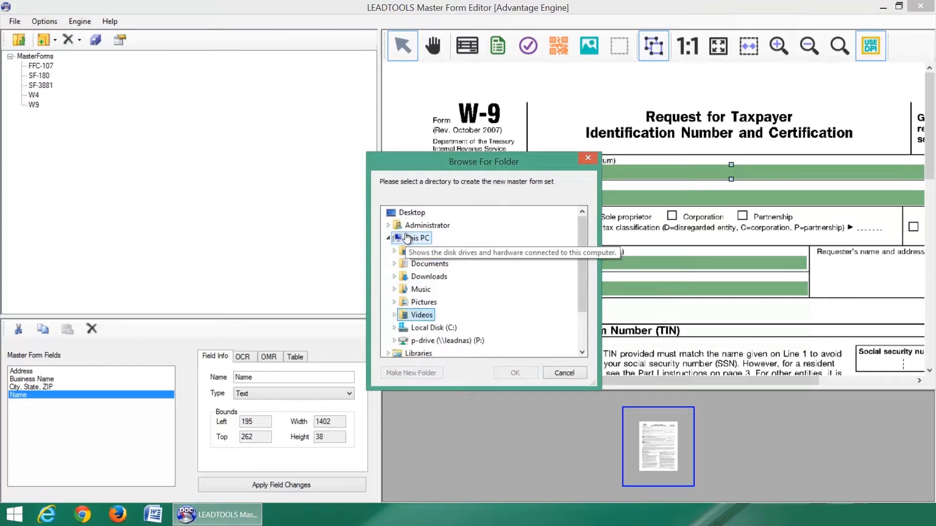
key("Down")
key("Right")
key("Down")
key("Down")
key("Down")
key("Down")
key("Down")
key("Down")
key("Down")
key("Down")
key("Down")
key("Down")
key("Down")
key("Down")
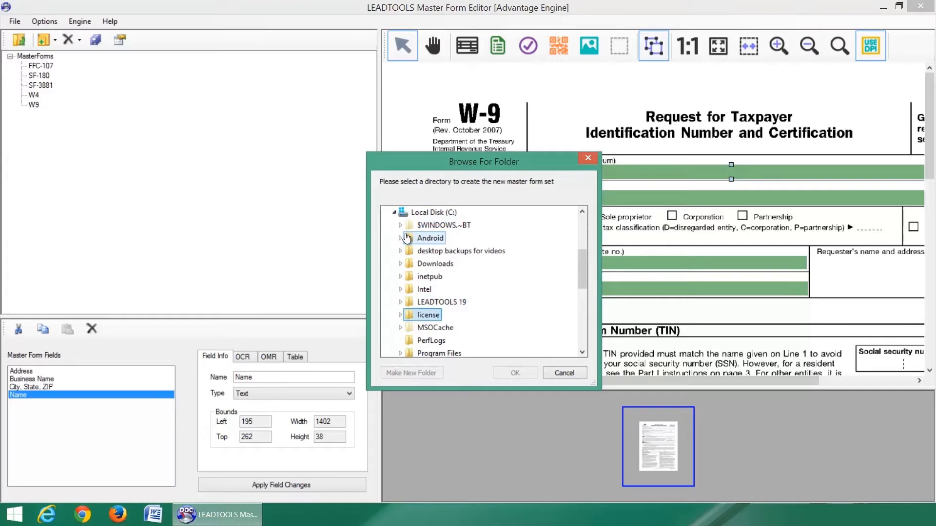
key("Down")
key("Down")
key("Down")
key("Down")
key("Down")
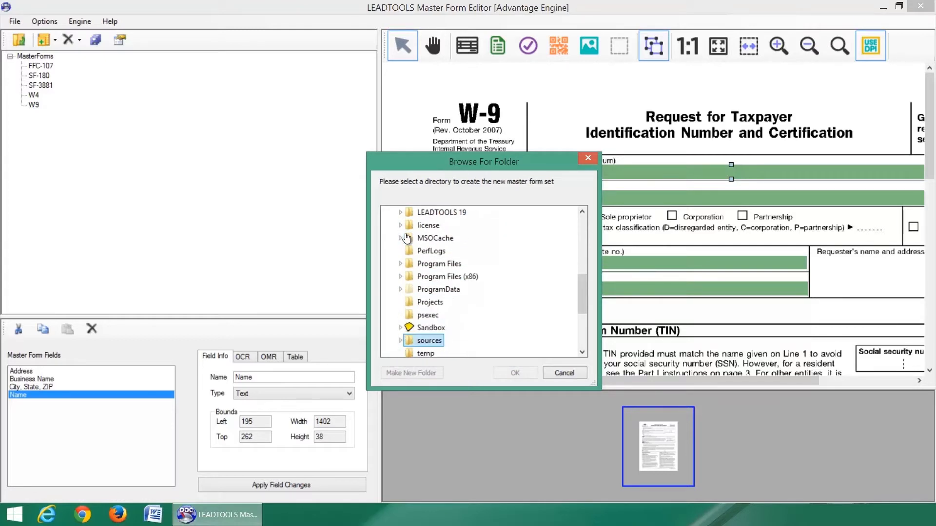
key("Down")
key("Right")
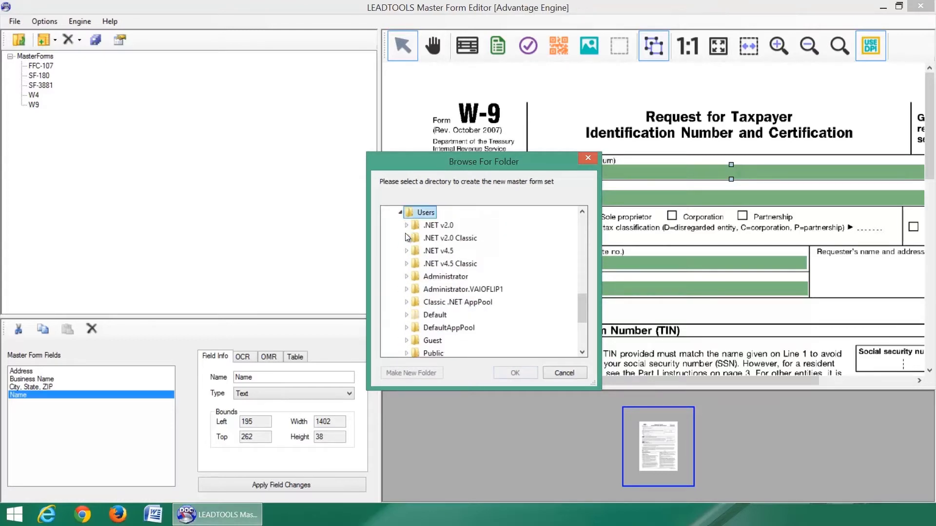
key("Down")
key("Down")
key("Down")
key("Down")
key("Down")
key("Down")
key("Down")
key("Down")
key("Down")
key("Down")
key("Down")
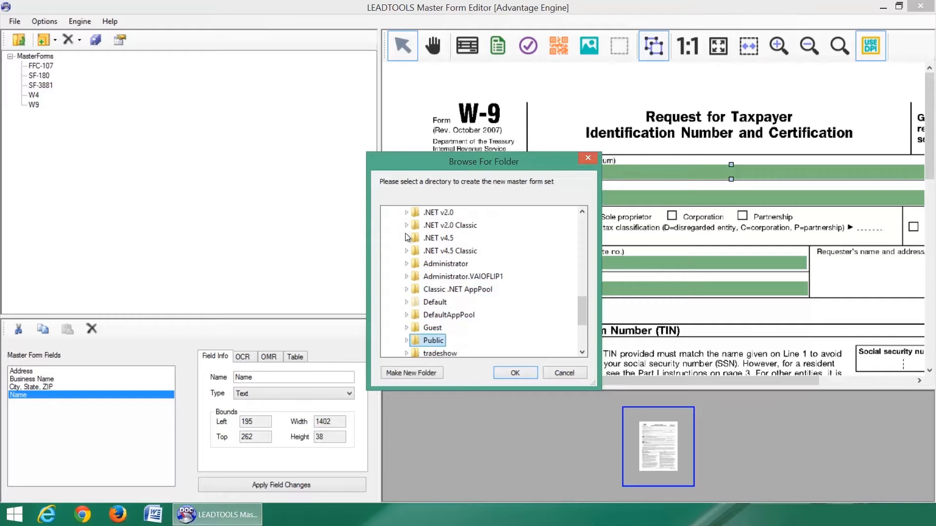
key("Right")
key("Down")
key("Down")
key("Down")
key("Down")
key("Right")
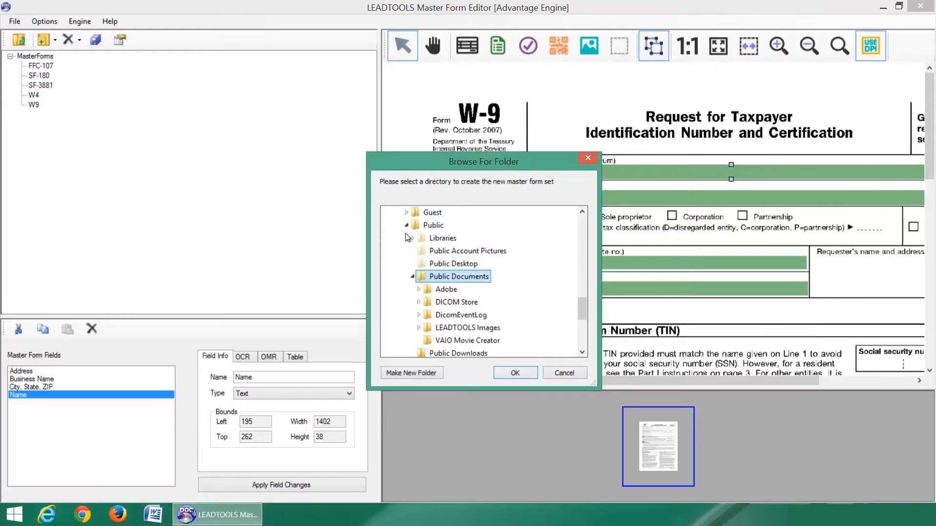
key("Down")
key("Down")
key("Down")
key("Down")
key("Right")
key("Down")
key("Down")
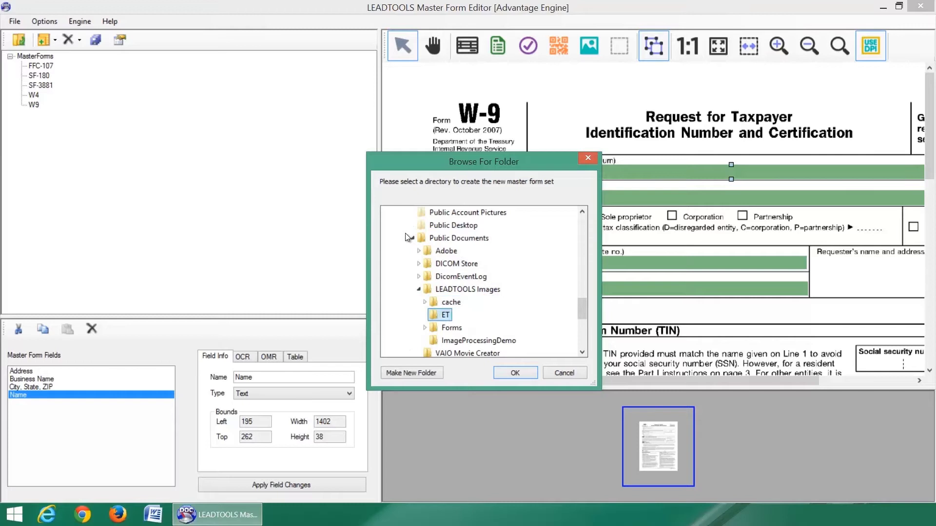
key("Down")
key("Right")
key("Down")
key("Down")
key("Right")
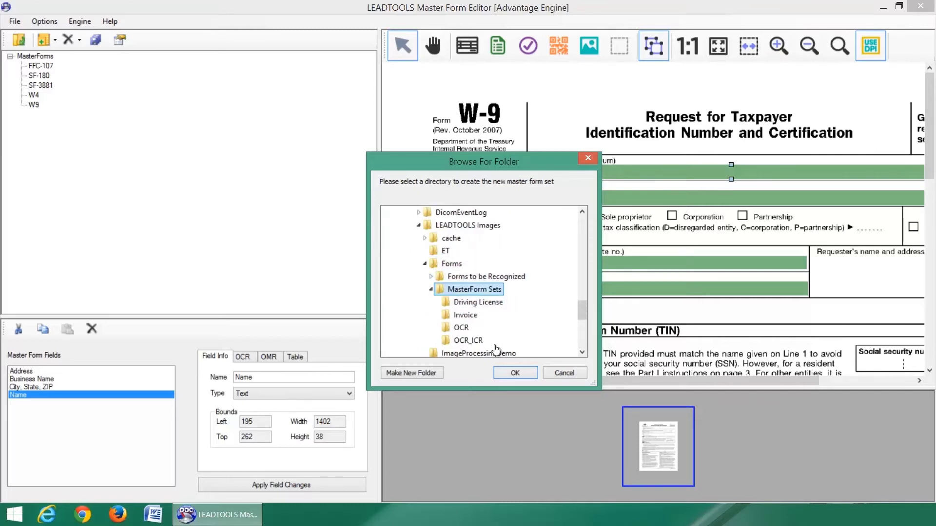
left_click(503, 369)
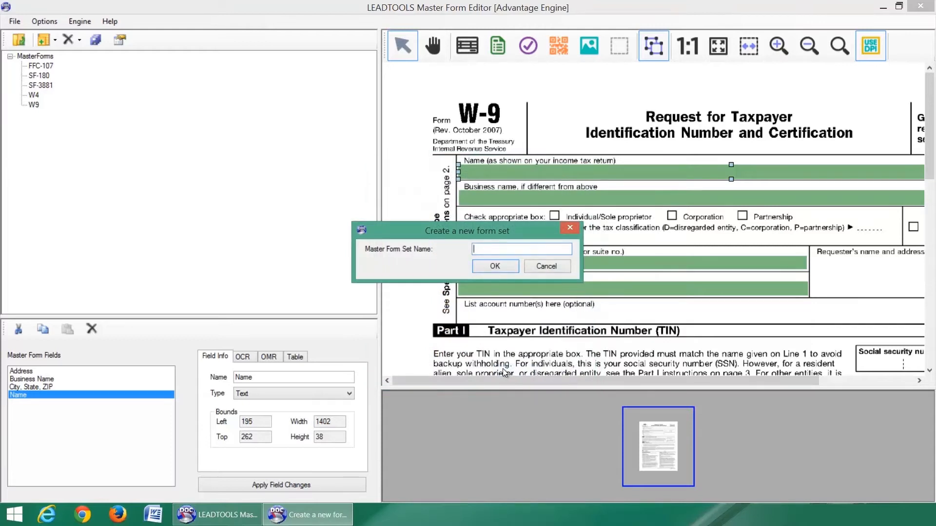
Name the set 'New Set' and create it.
type("New Set")
left_click(495, 267)
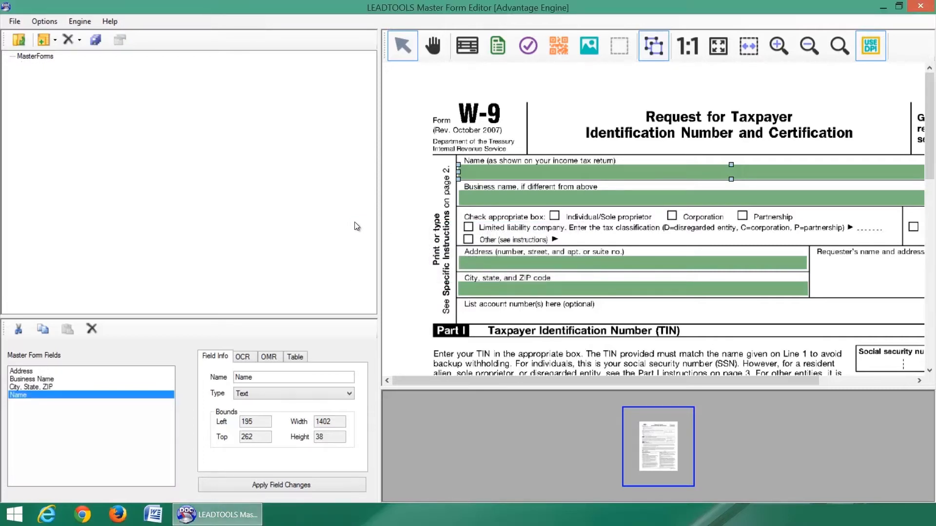
Add a master form named 'Form 1'.
left_click(45, 42)
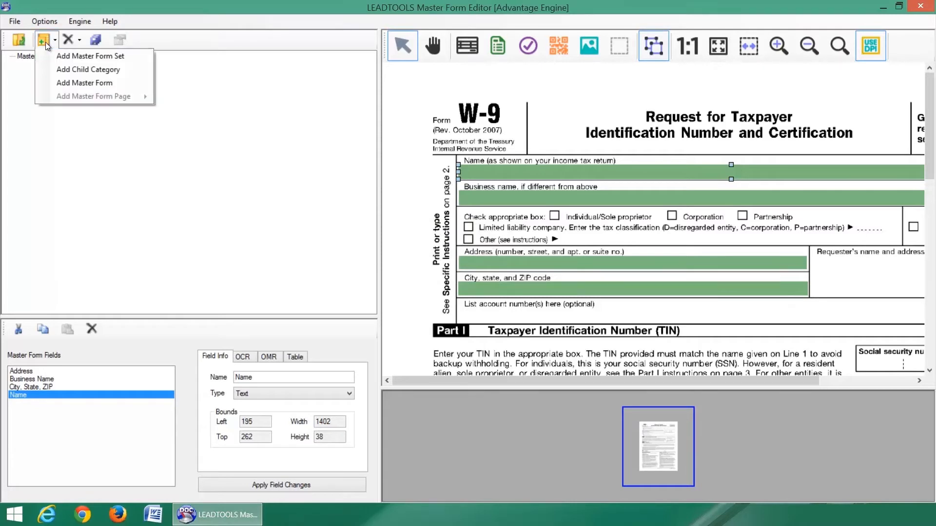
left_click(60, 84)
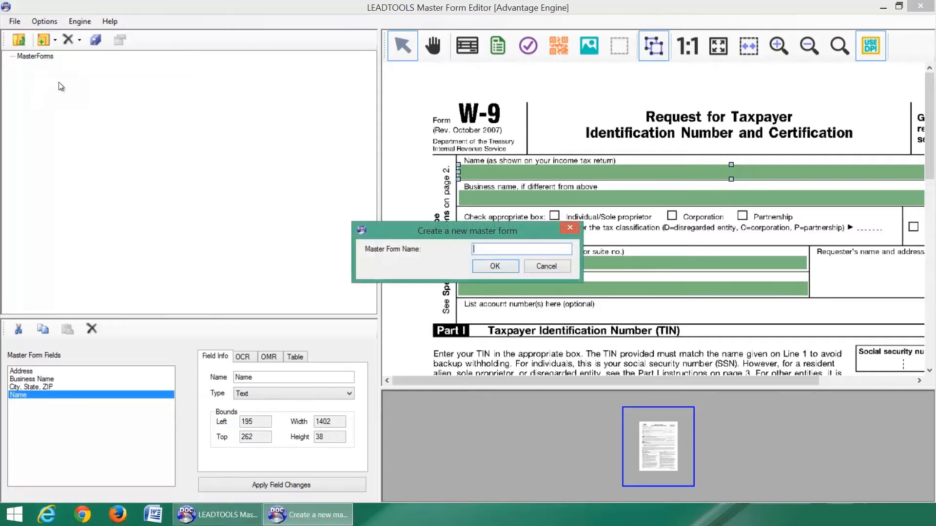
type("Form 1")
left_click(482, 264)
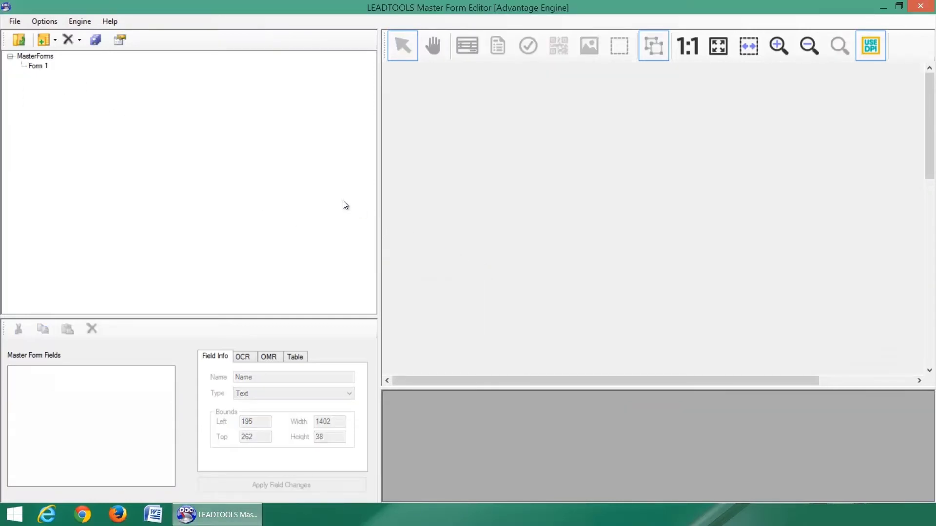
Add a child category named 'Child Category 1'.
left_click(48, 39)
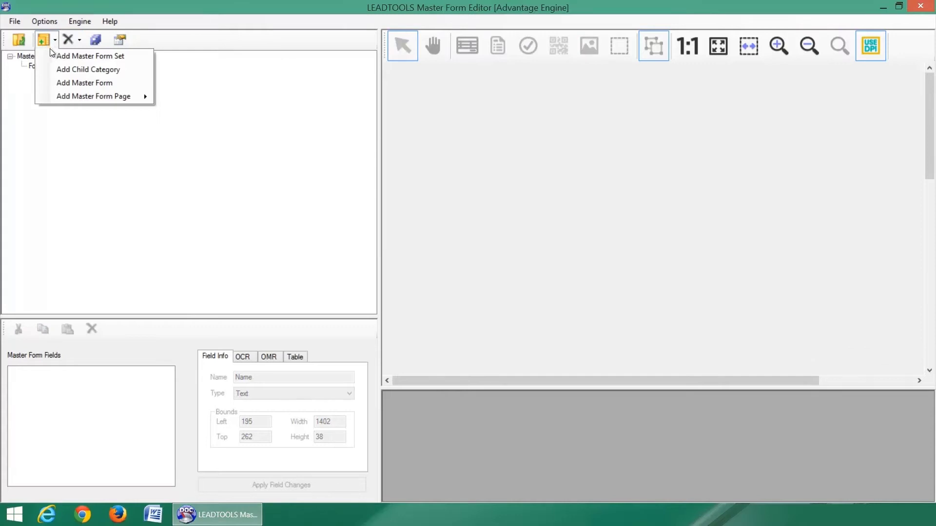
left_click(63, 69)
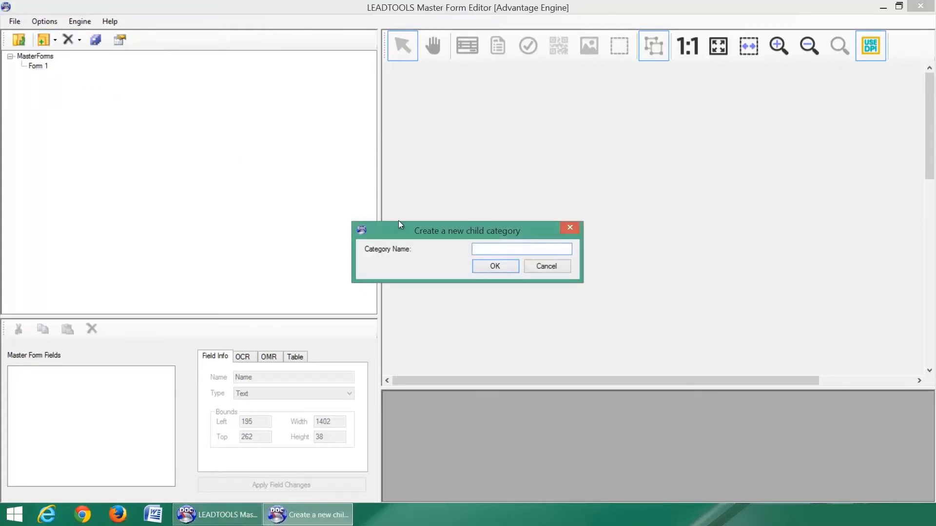
type("Child Category 1")
left_click(484, 267)
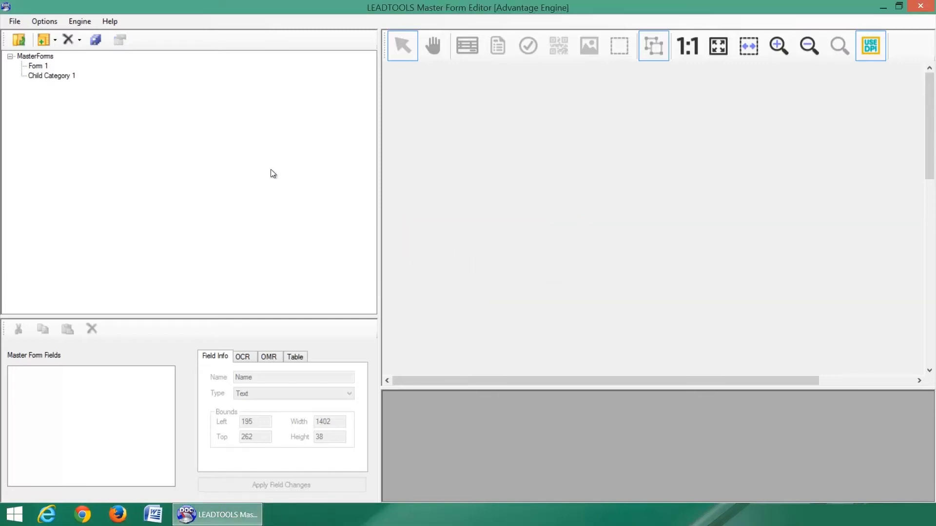
Add master forms Form 2 and Form 3 under Child Category 1, then select Form 1.
left_click(67, 77)
left_click(44, 42)
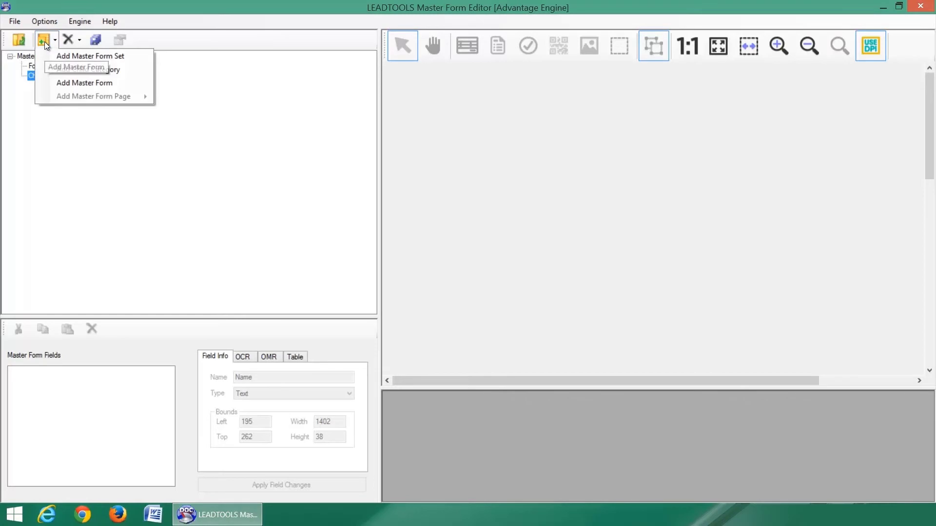
left_click(60, 77)
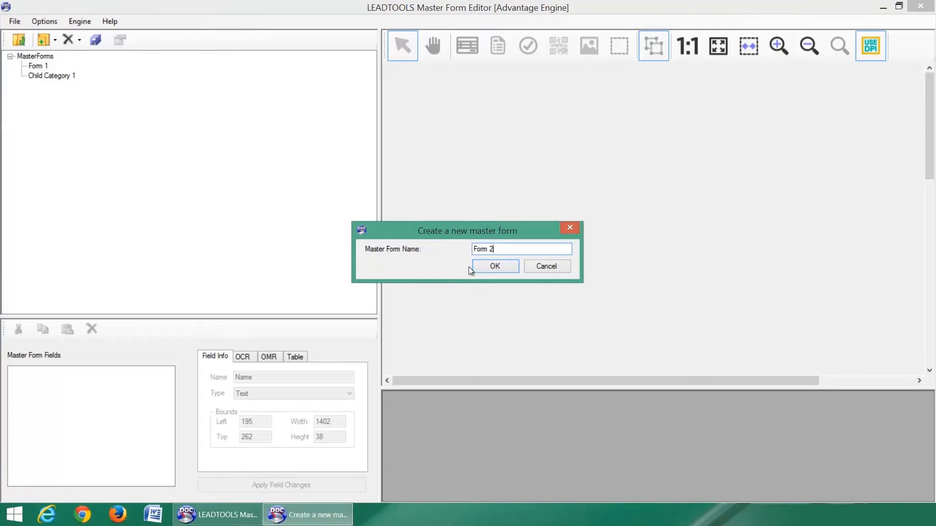
left_click(482, 267)
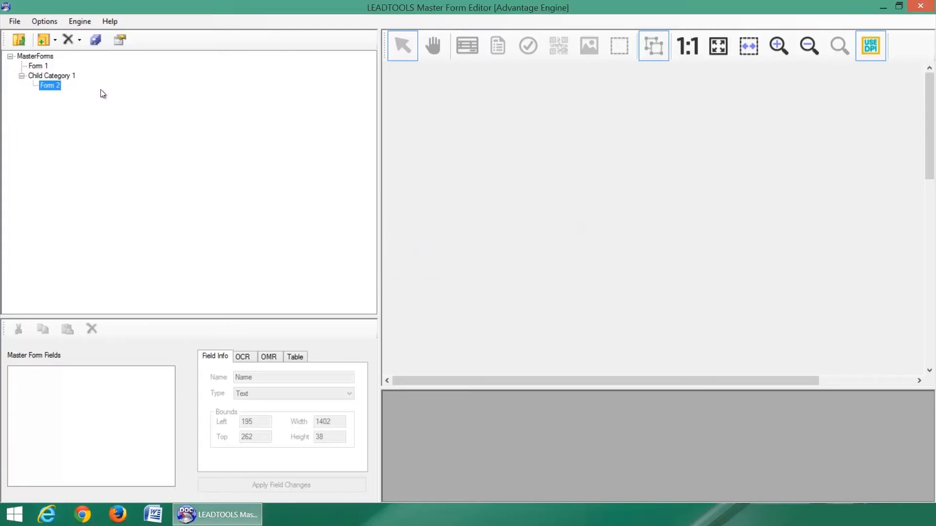
left_click(74, 77)
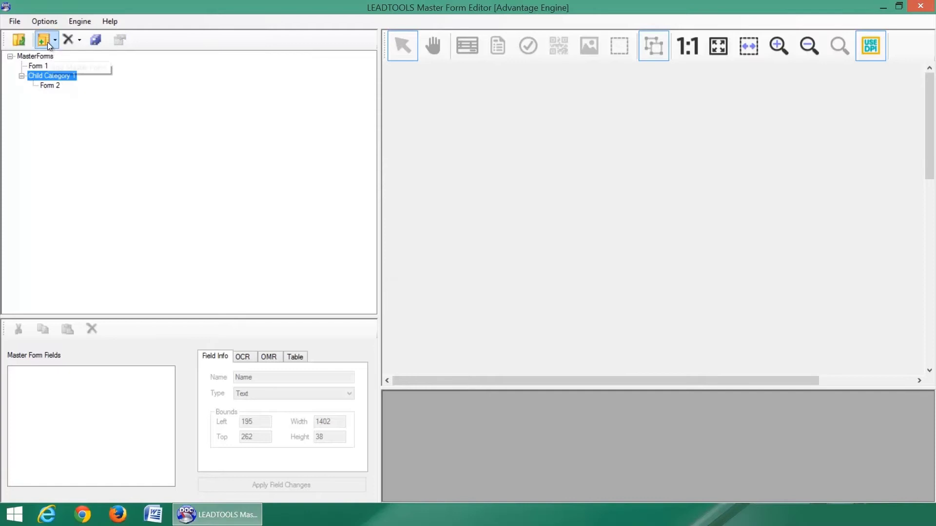
left_click(48, 42)
left_click(61, 82)
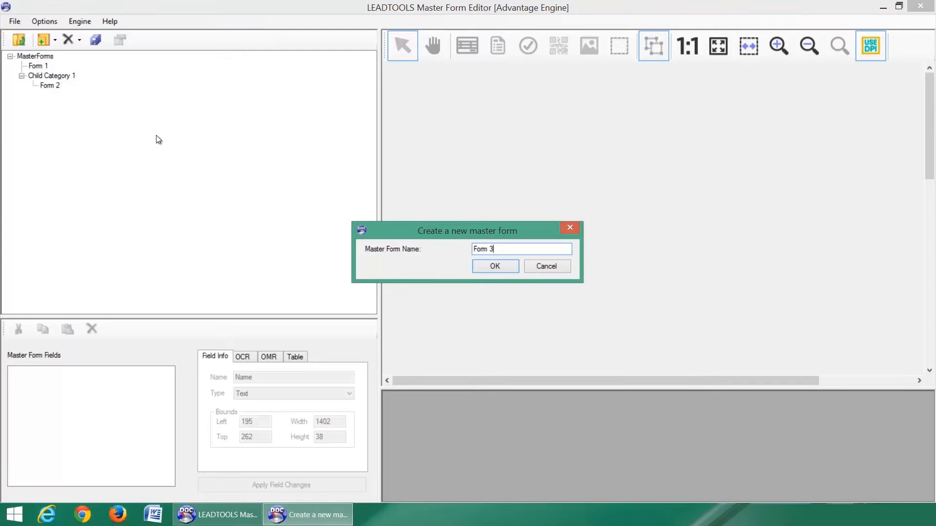
left_click(485, 268)
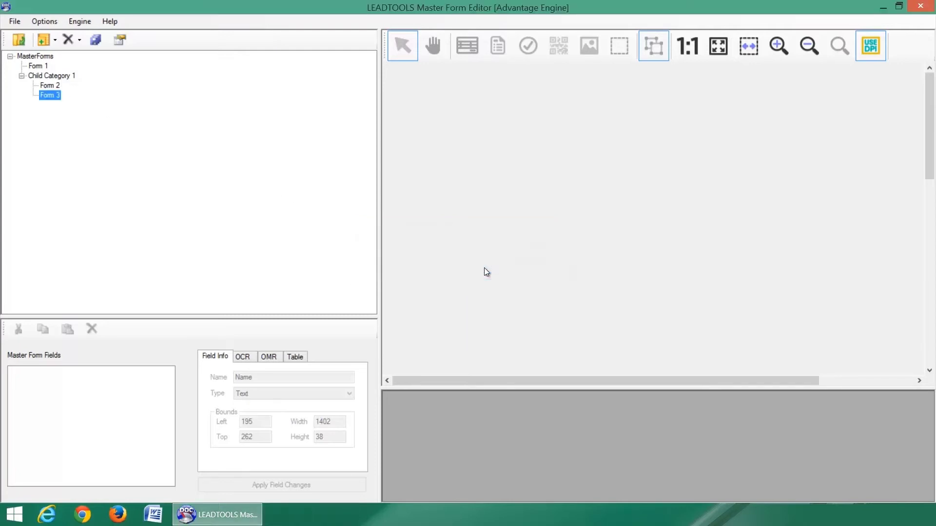
left_click(45, 65)
Add both pages of Forms\MasterForm Sets\OCR\FFC-107.tif to Form 1 from disk.
left_click(42, 41)
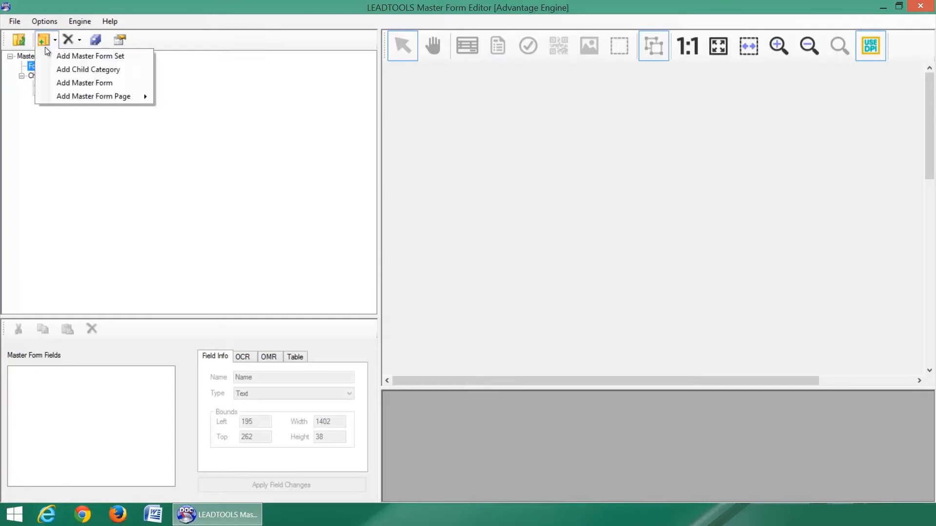
mouse_move(113, 93)
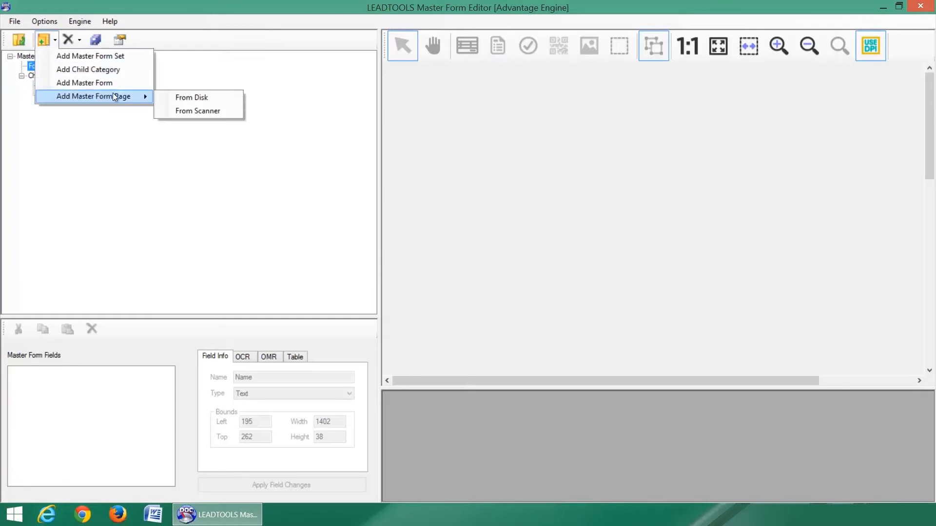
left_click(165, 95)
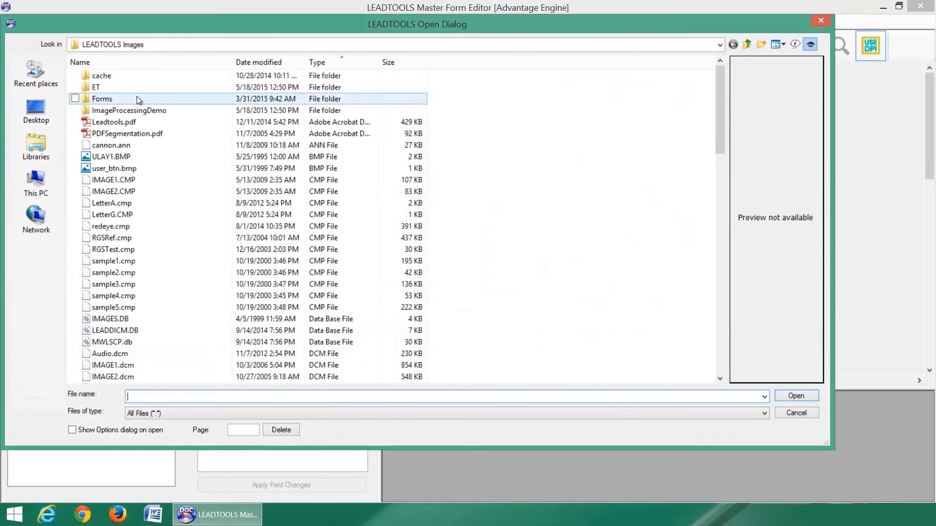
double_click(114, 98)
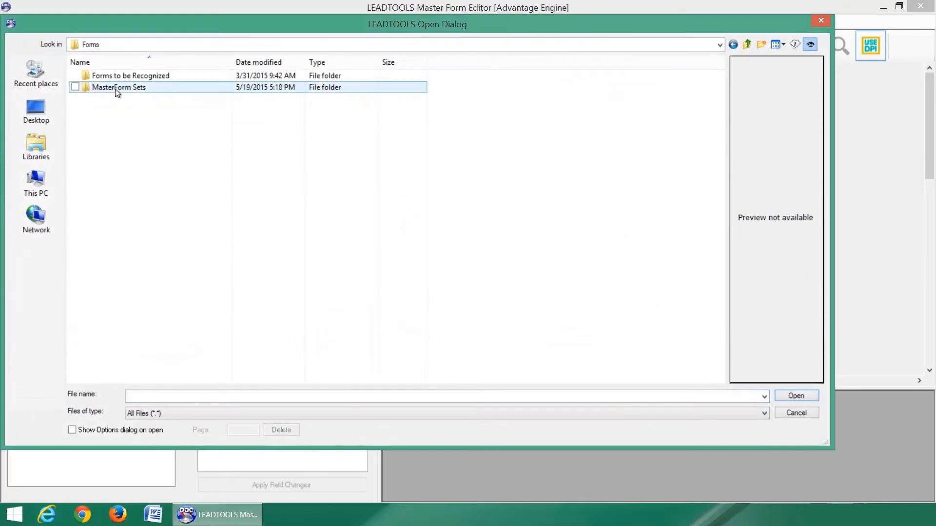
double_click(115, 89)
left_click(108, 111)
double_click(107, 111)
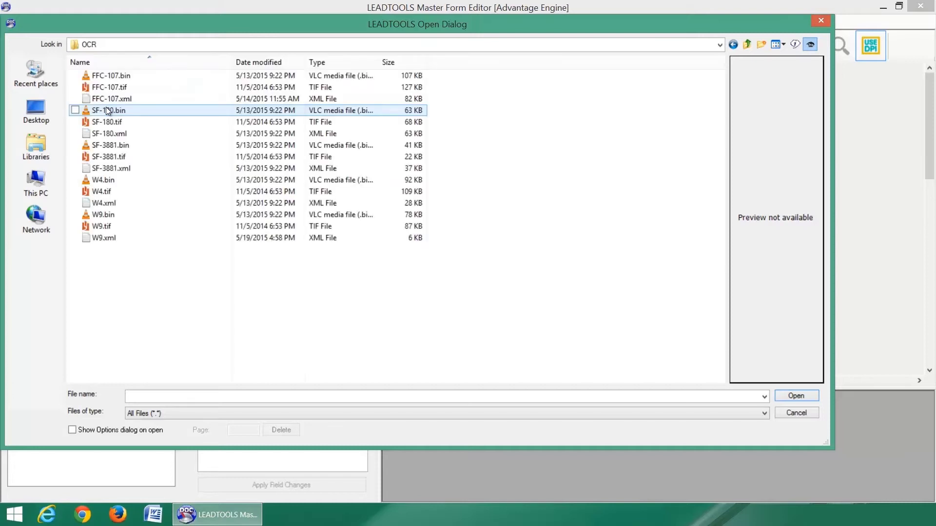
left_click(106, 89)
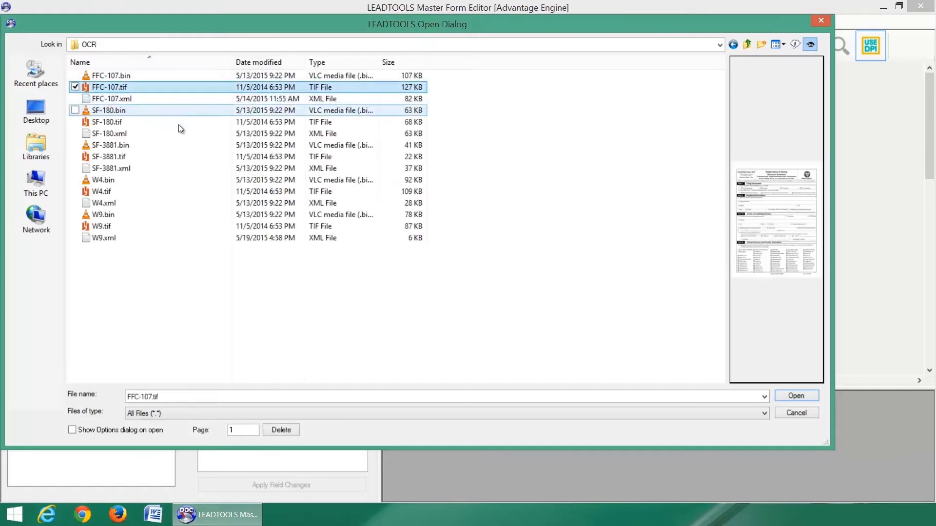
left_click(804, 392)
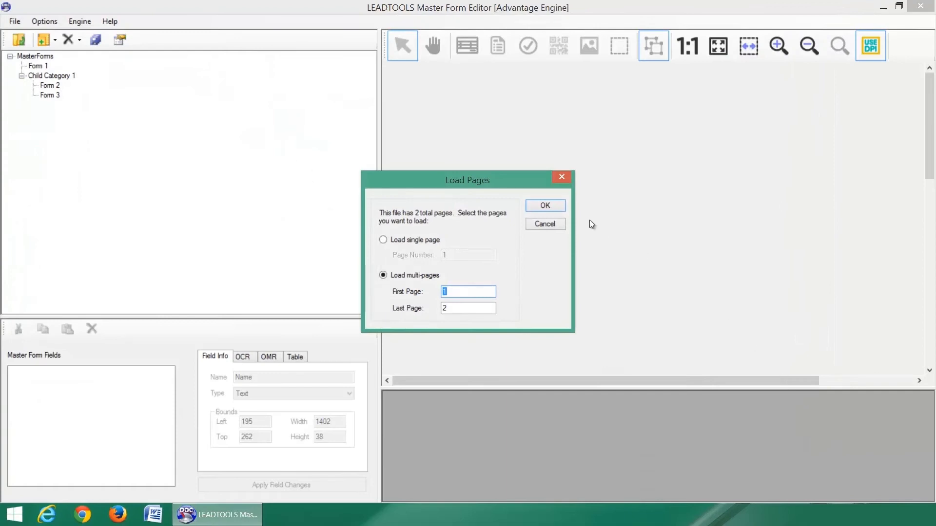
left_click(558, 207)
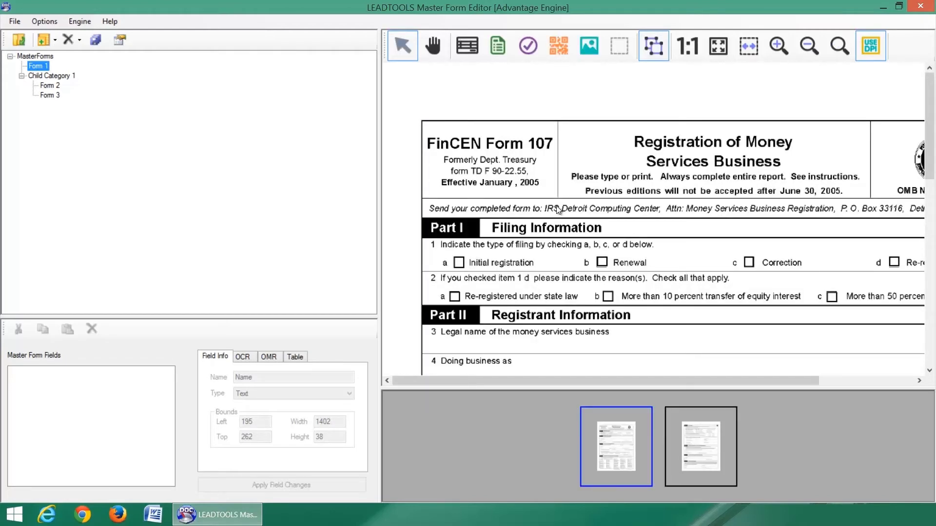
Open the sample OCR master form set and view its FFC-107 form.
left_click(22, 40)
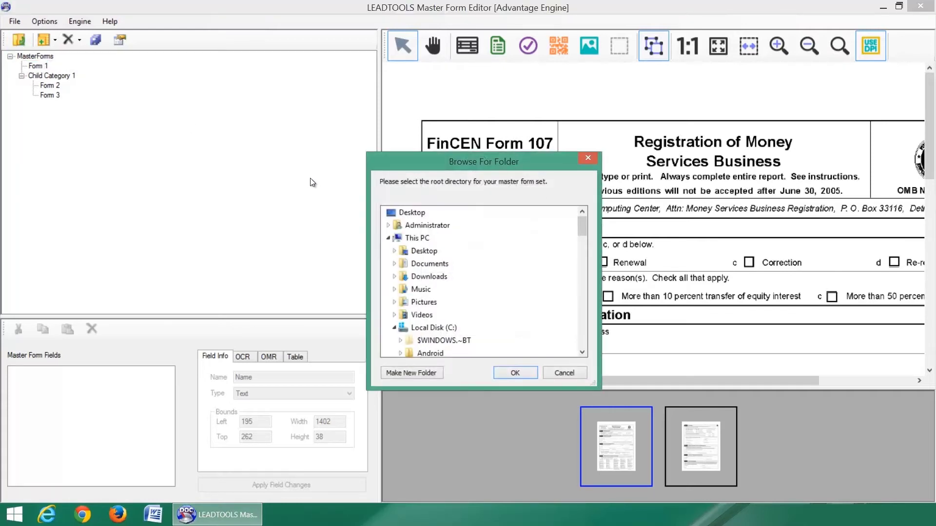
left_click_drag(581, 222, 584, 306)
left_click(461, 315)
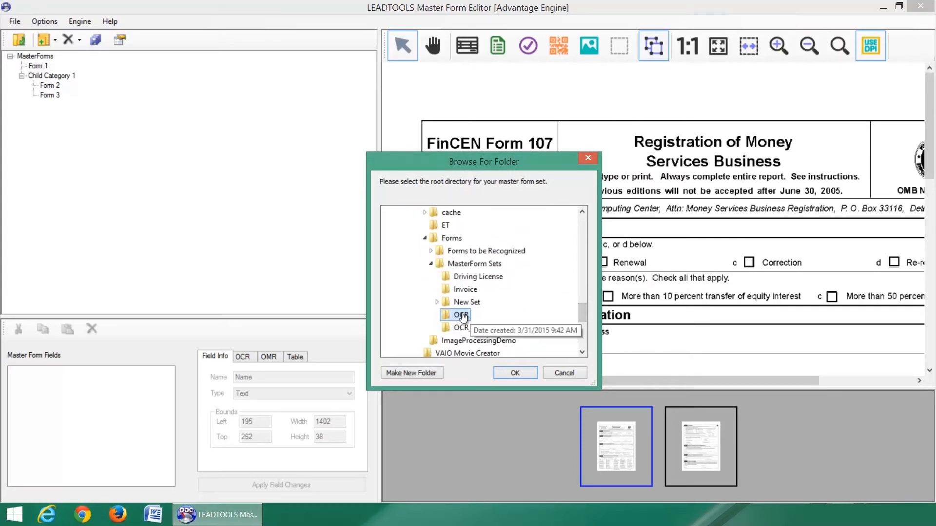
left_click(515, 372)
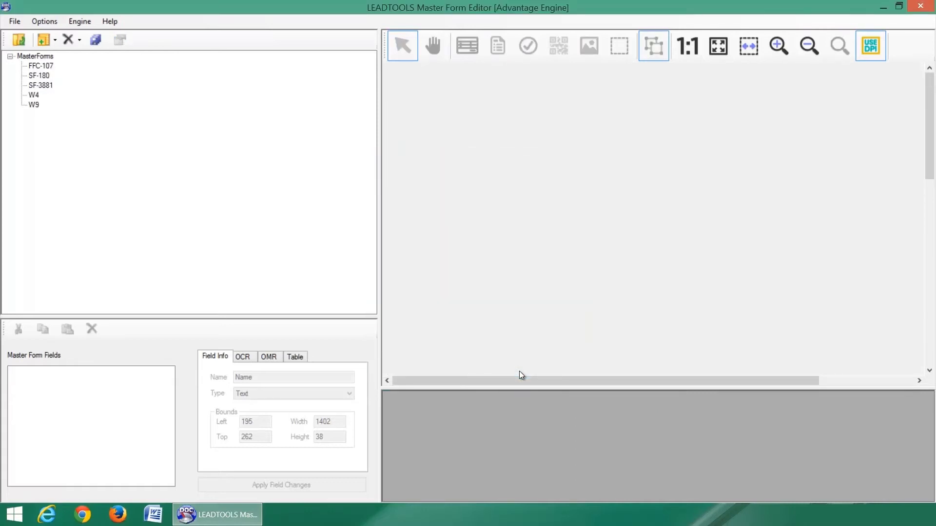
left_click(49, 68)
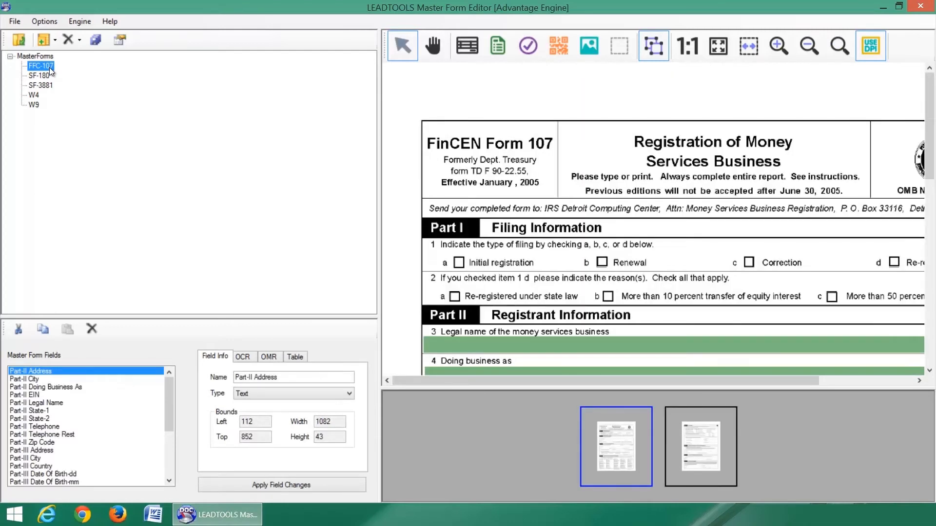
Reopen the New Set master form set and show Form 1's FinCEN page.
left_click(19, 41)
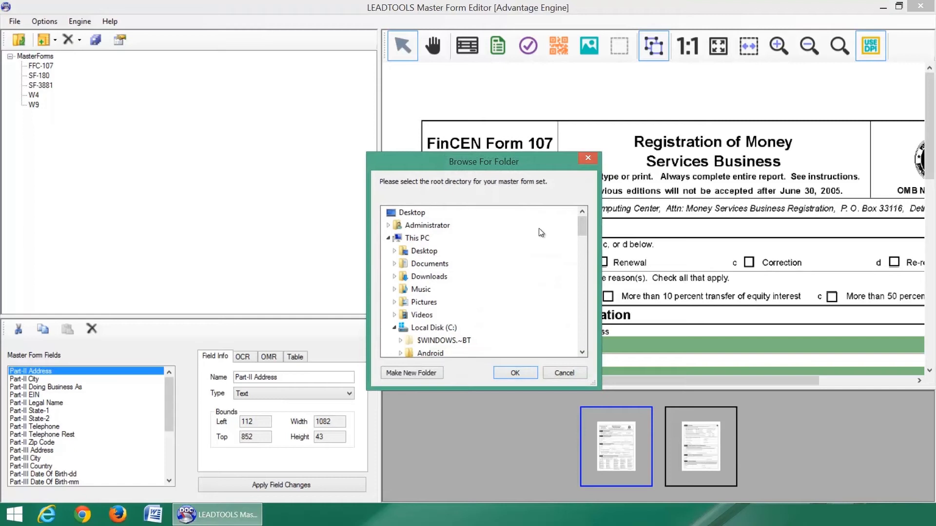
left_click_drag(578, 229, 596, 312)
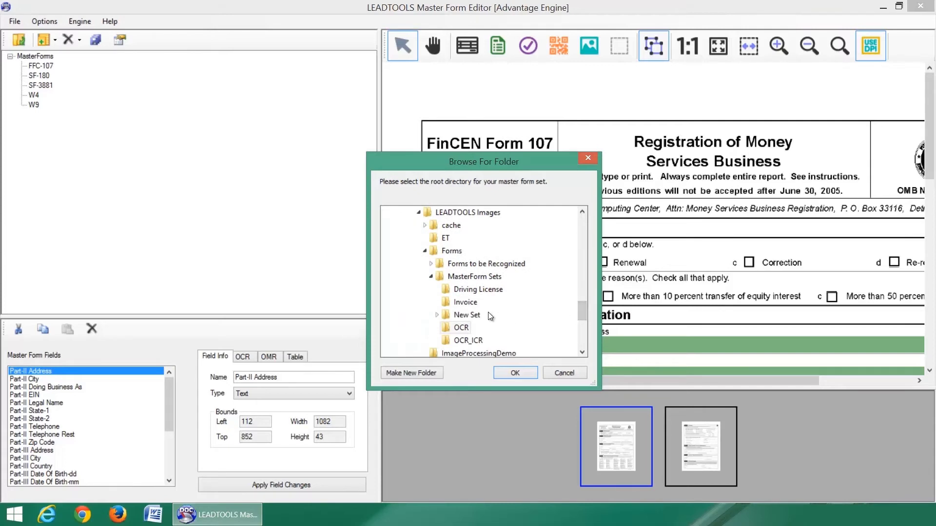
left_click(465, 314)
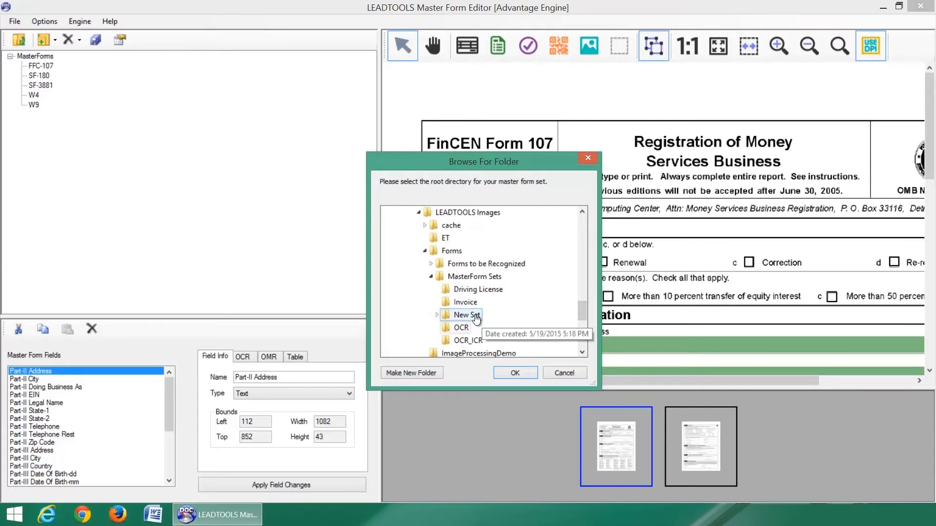
left_click(510, 373)
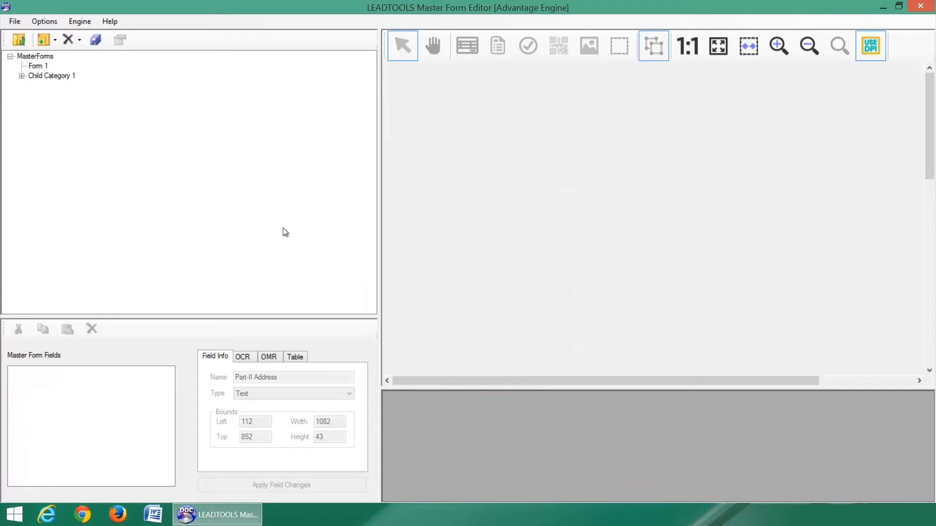
left_click(39, 67)
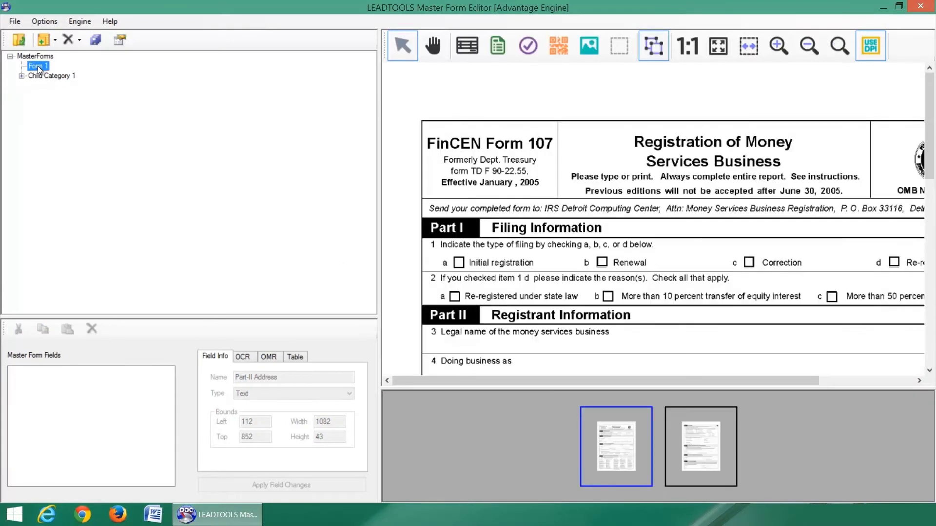
Choose MasterForm Sets\New Set as the master form set root folder.
left_click(21, 42)
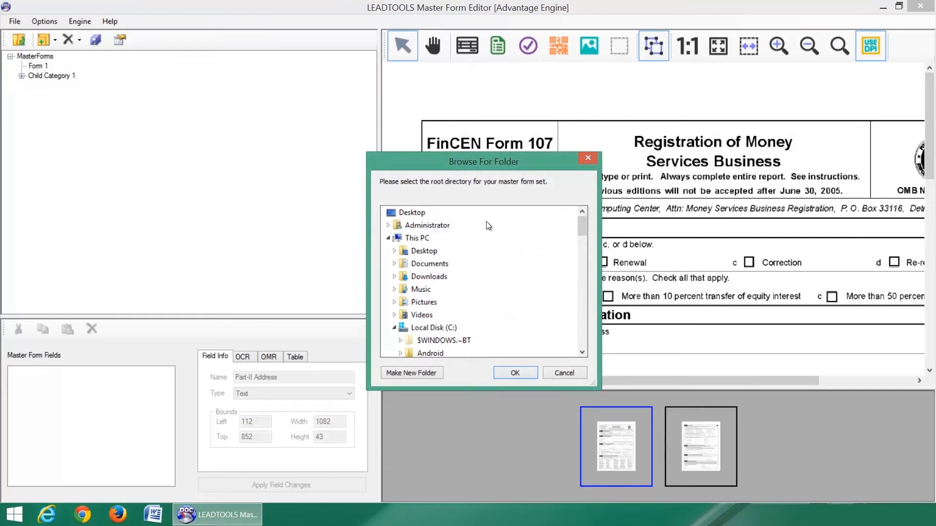
left_click_drag(583, 226, 526, 312)
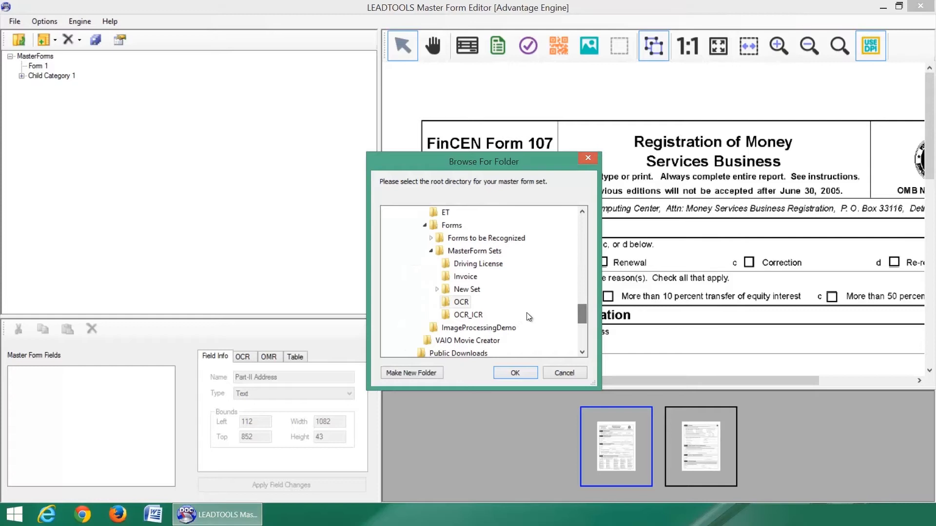
left_click(437, 289)
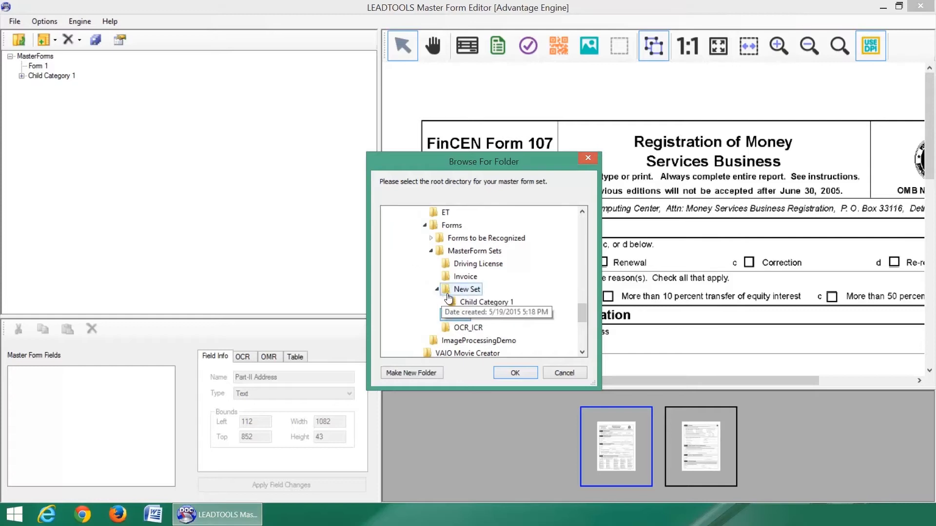
left_click(467, 302)
left_click(519, 372)
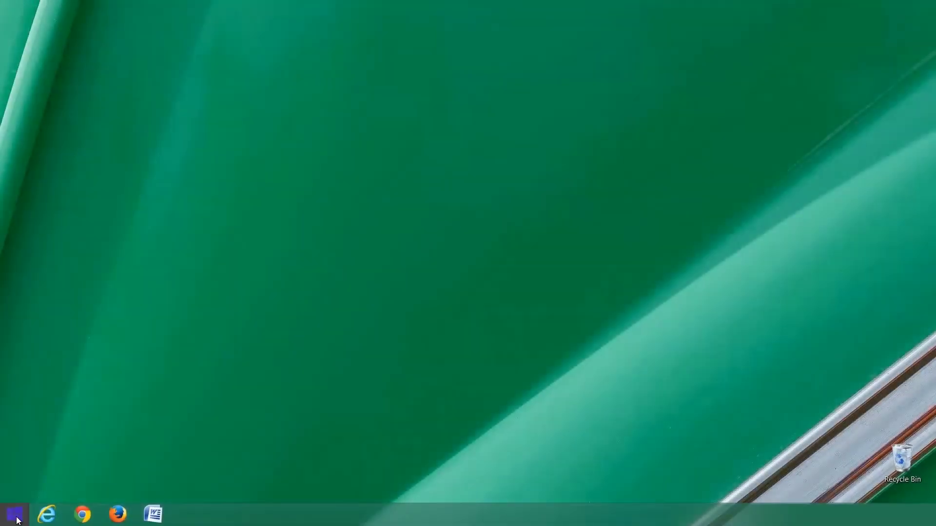
Relaunch Master Forms Editor with the existing set on the Advantage OCR engine, maximized.
left_click(15, 514)
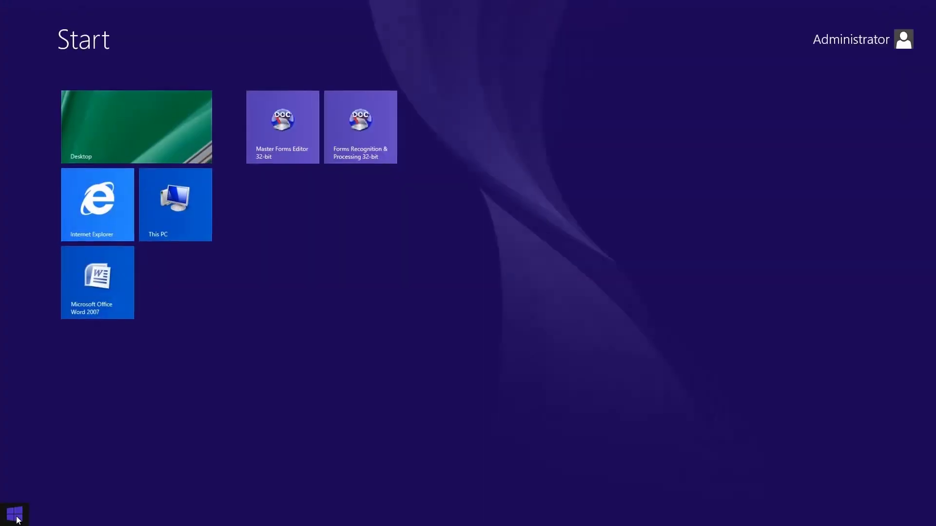
left_click(262, 143)
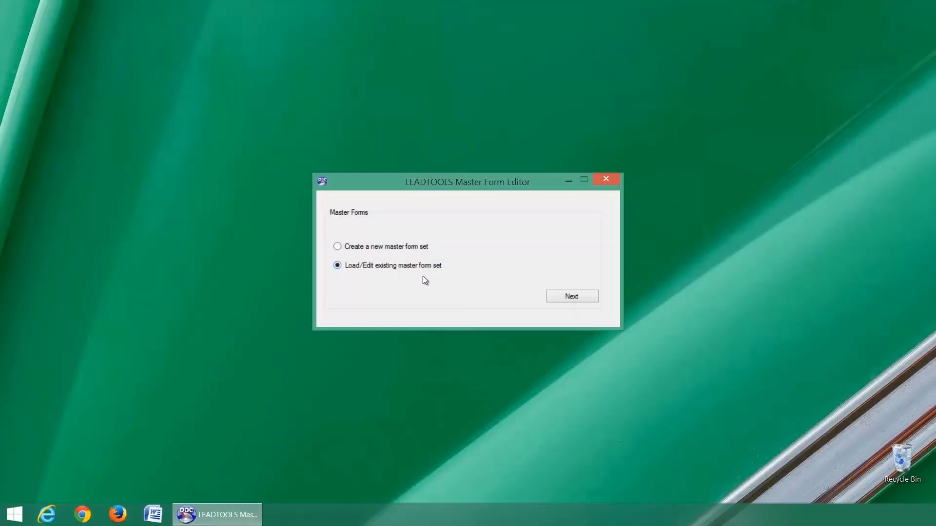
left_click(569, 295)
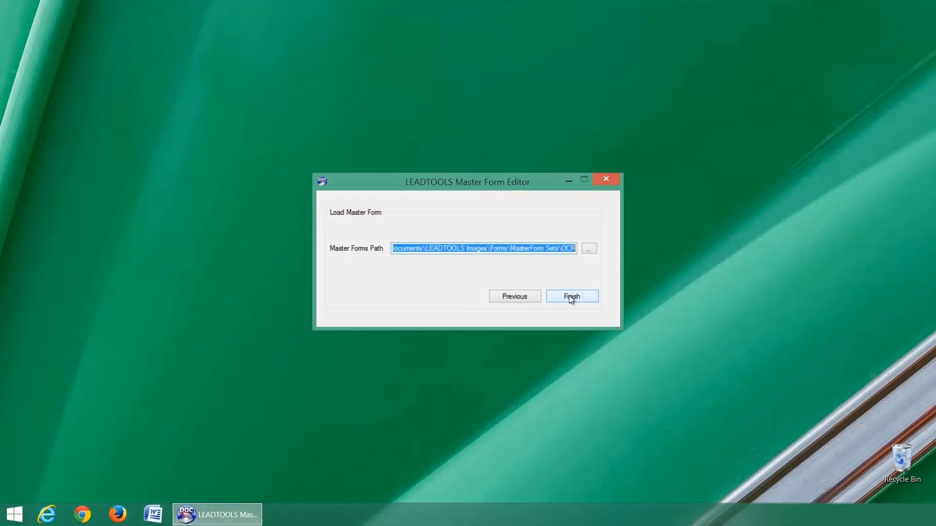
left_click(569, 295)
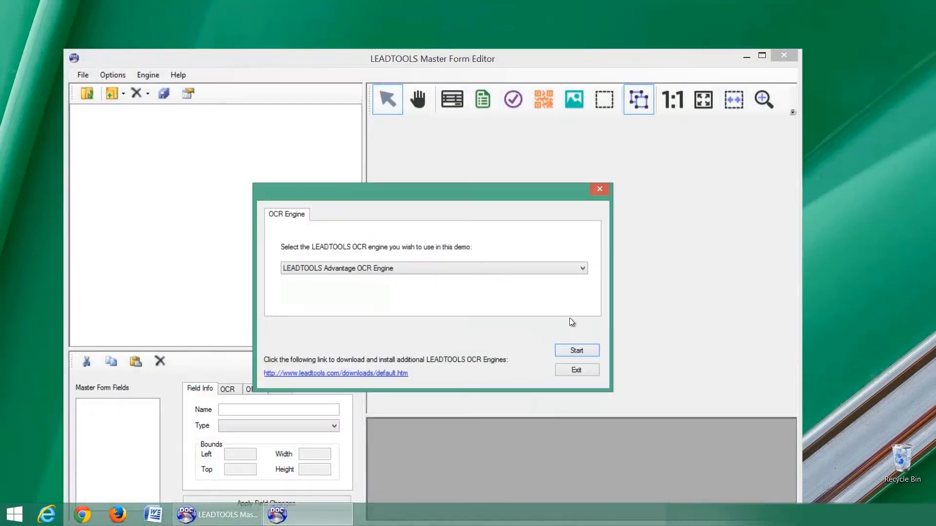
left_click(576, 350)
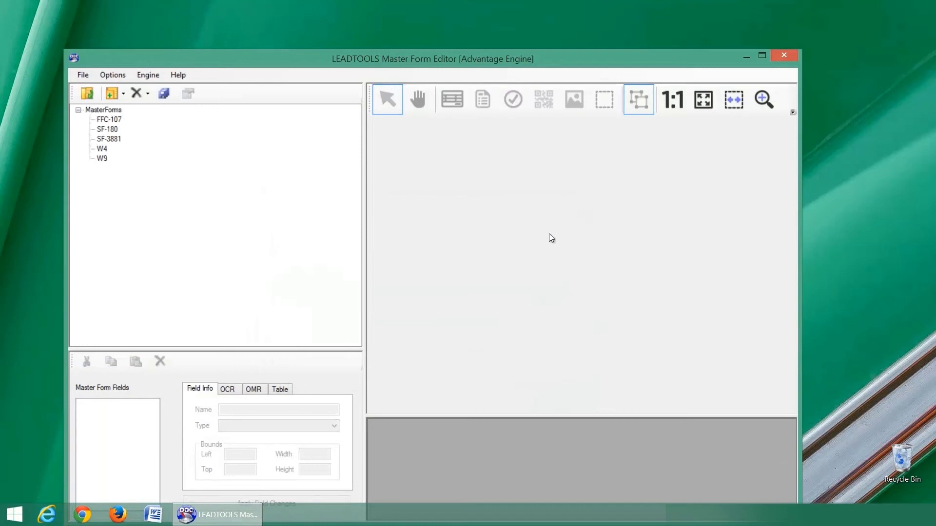
double_click(500, 57)
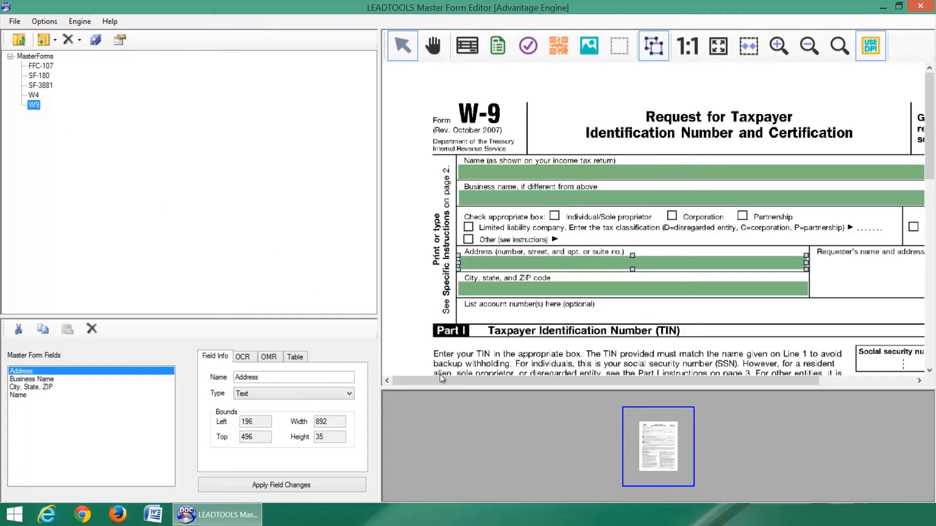
Draw text field SSN1 over the first Social security number digits.
left_click_drag(441, 379, 507, 382)
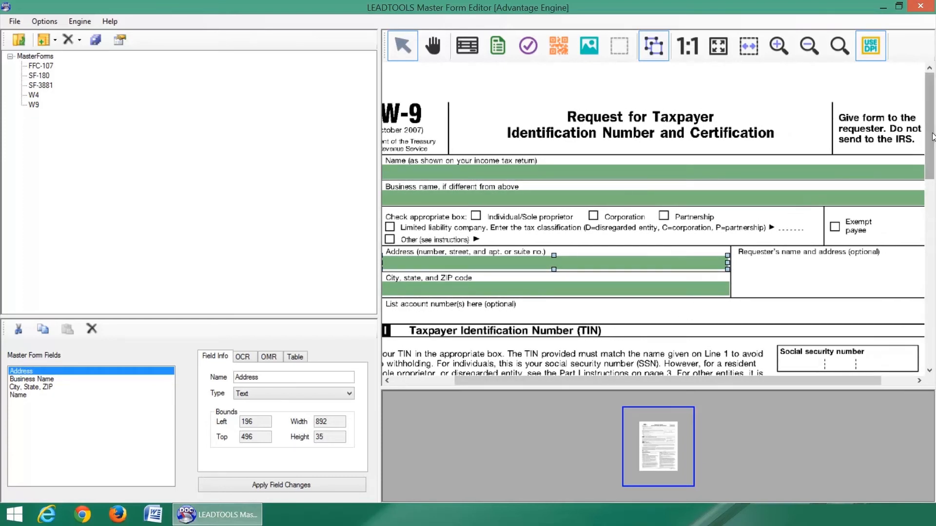
left_click_drag(932, 137, 932, 176)
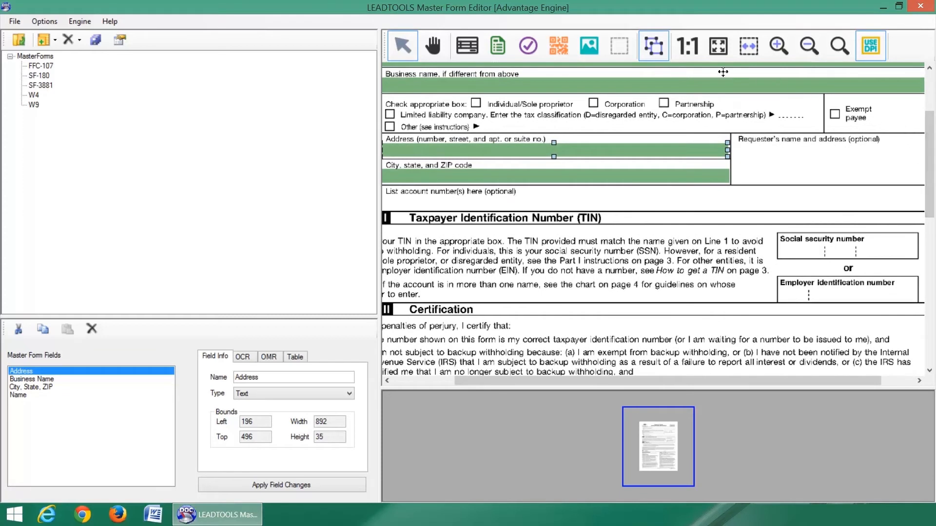
left_click(501, 47)
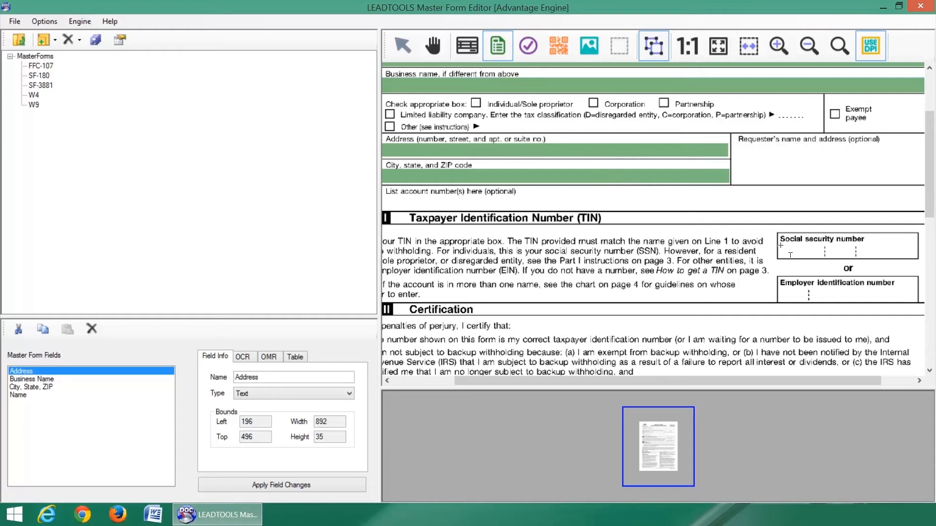
left_click_drag(789, 249, 822, 257)
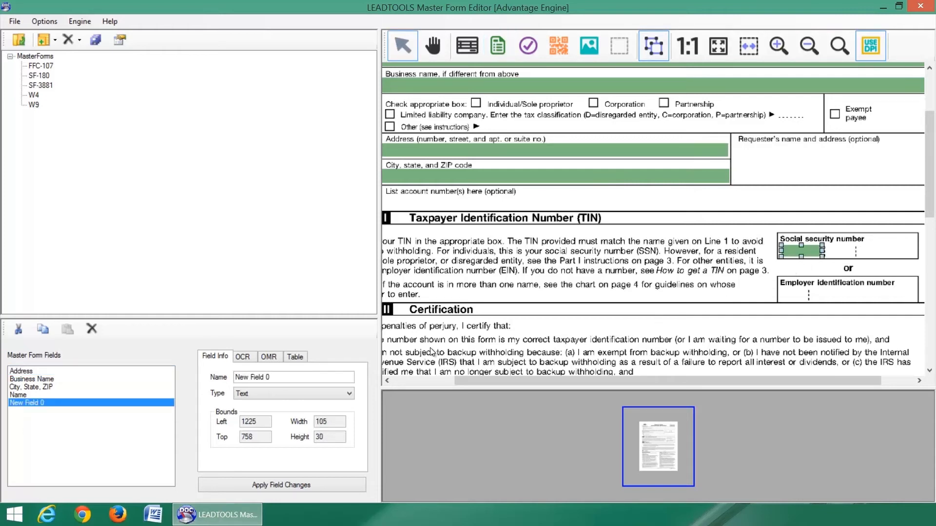
left_click_drag(280, 376, 227, 373)
type("SSN1")
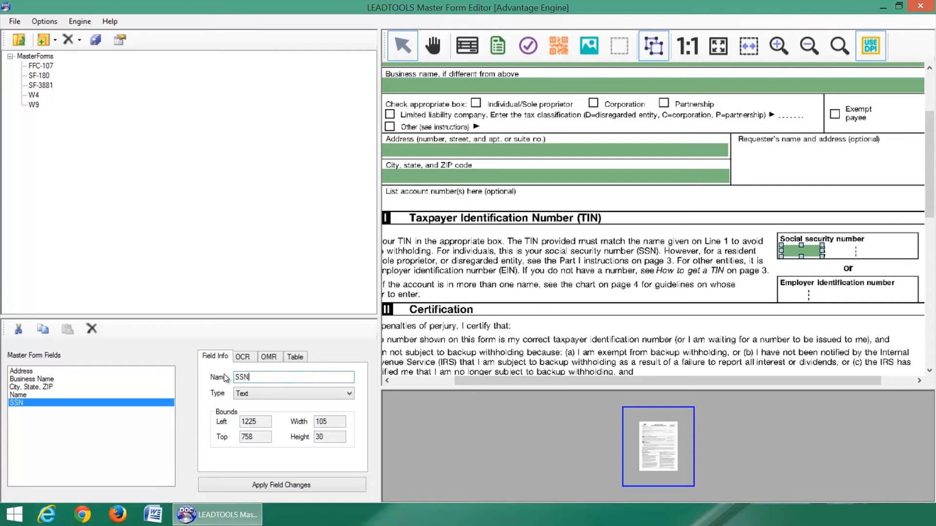
left_click(247, 483)
Add text fields SSN2 and SSN3 over the middle and last SSN digits.
left_click(497, 45)
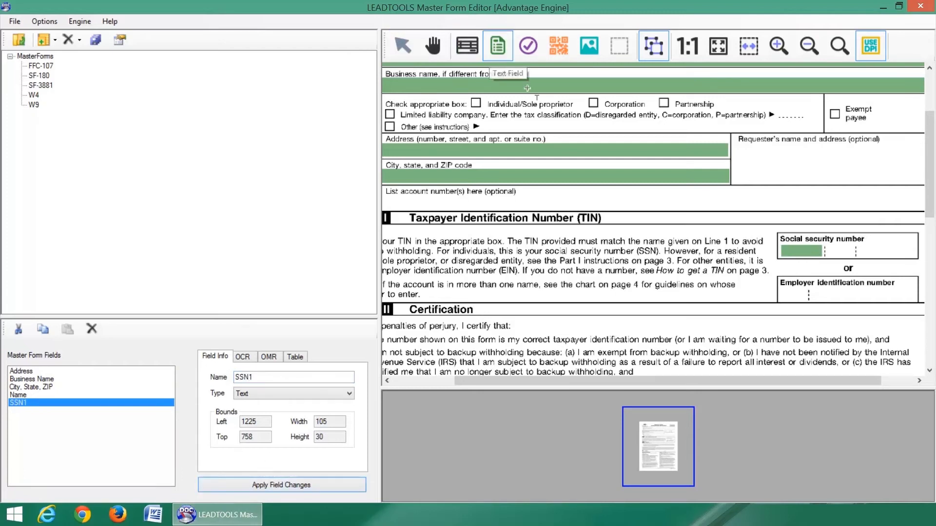
left_click_drag(826, 245, 854, 258)
left_click_drag(351, 378, 217, 376)
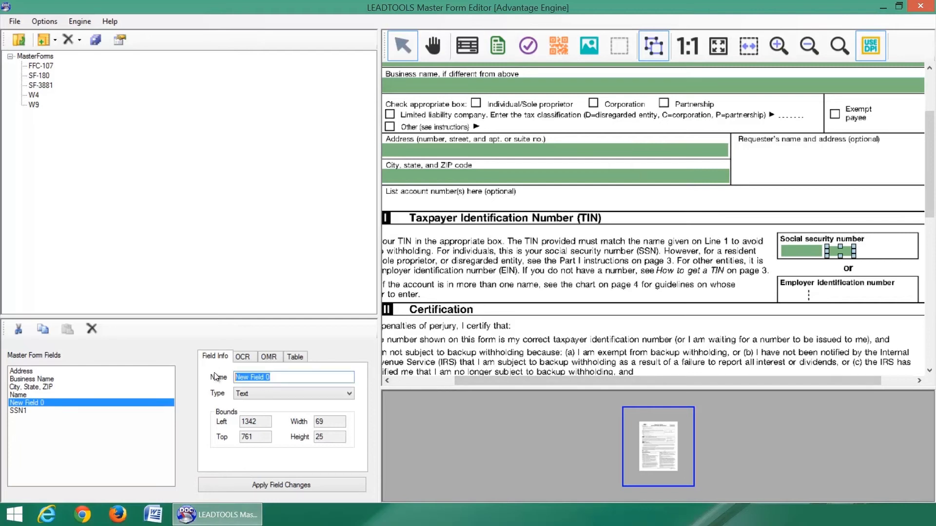
type("SSN2")
left_click(243, 485)
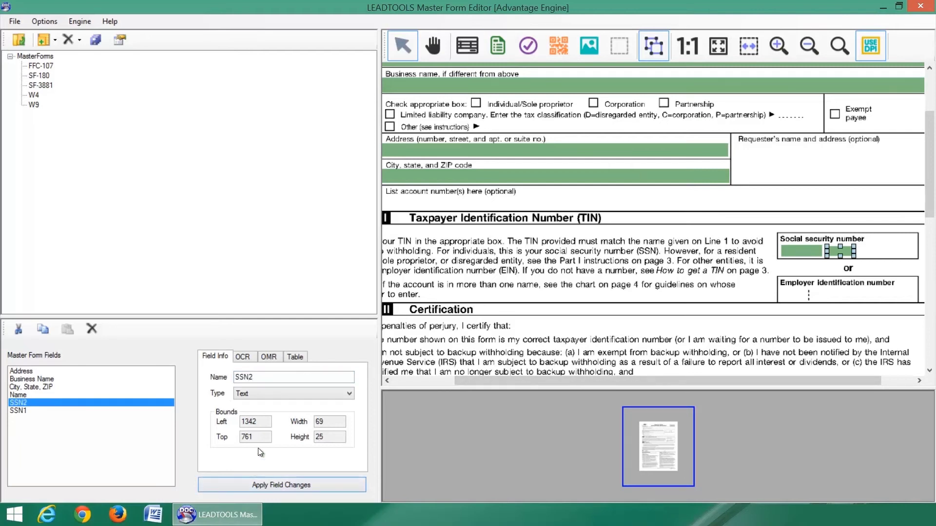
left_click(497, 45)
mouse_move(857, 245)
left_mouse_down()
mouse_move(870, 256)
mouse_move(912, 257)
left_mouse_up()
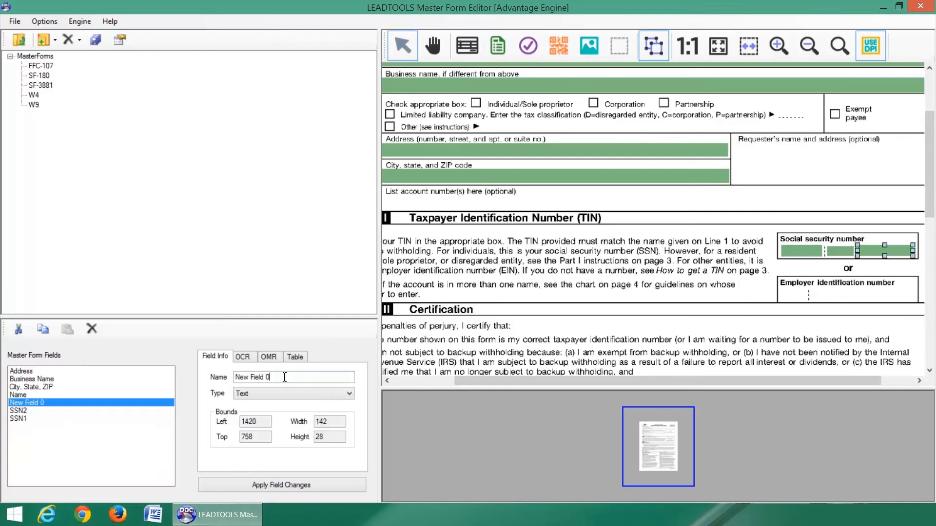
left_click_drag(285, 376, 225, 376)
type("SSN3")
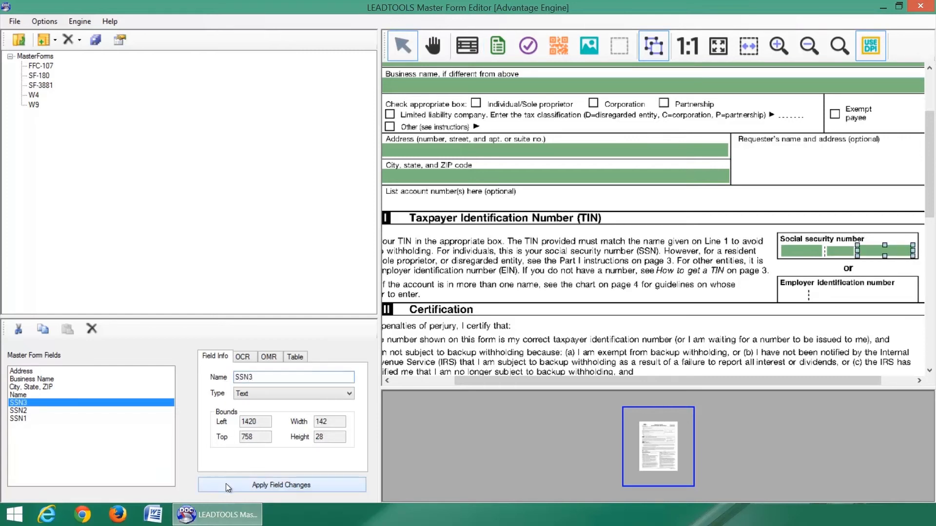
left_click(226, 485)
Set SSN3 and SSN2 OCR text type to Numerical and review SSN1's settings.
left_click(250, 360)
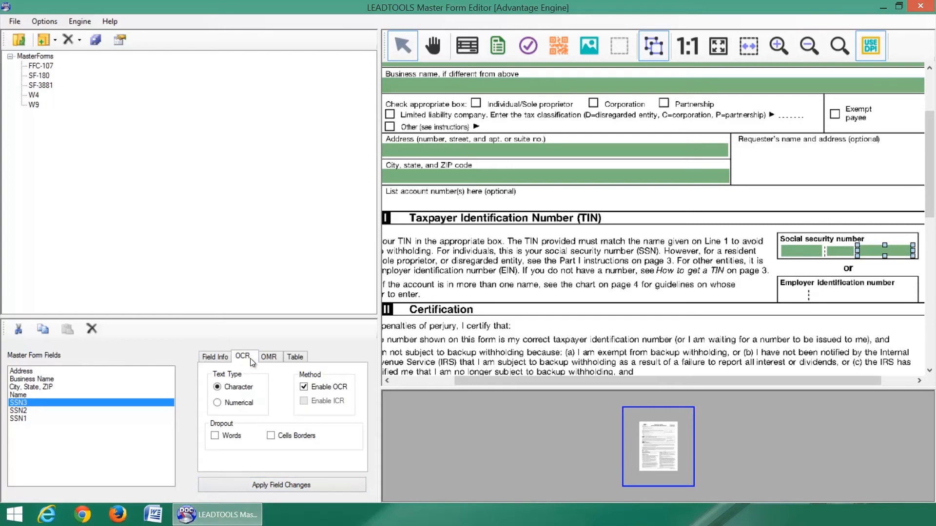
left_click(233, 402)
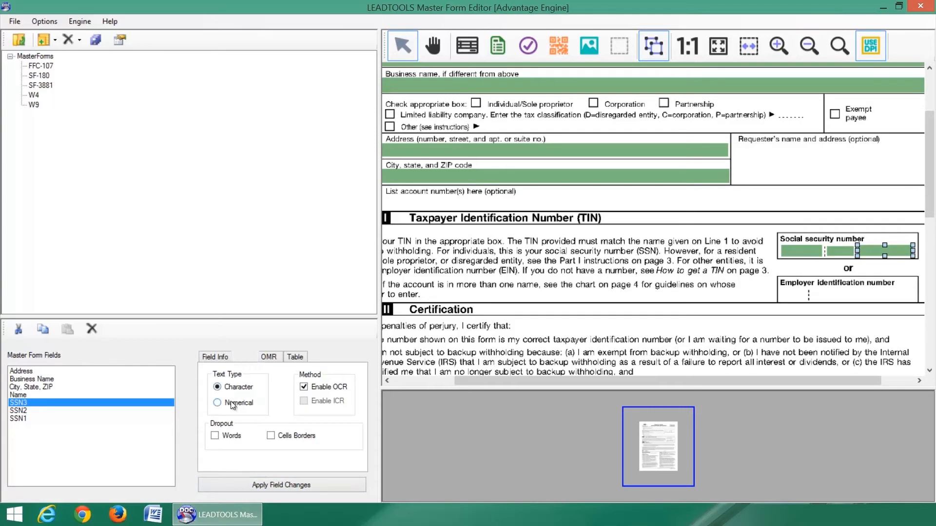
left_click(229, 487)
left_click(36, 413)
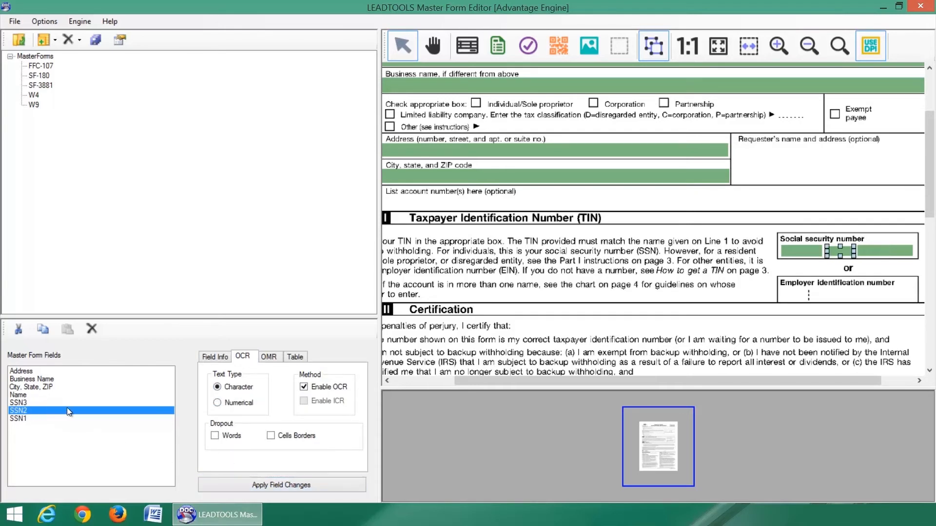
left_click(217, 404)
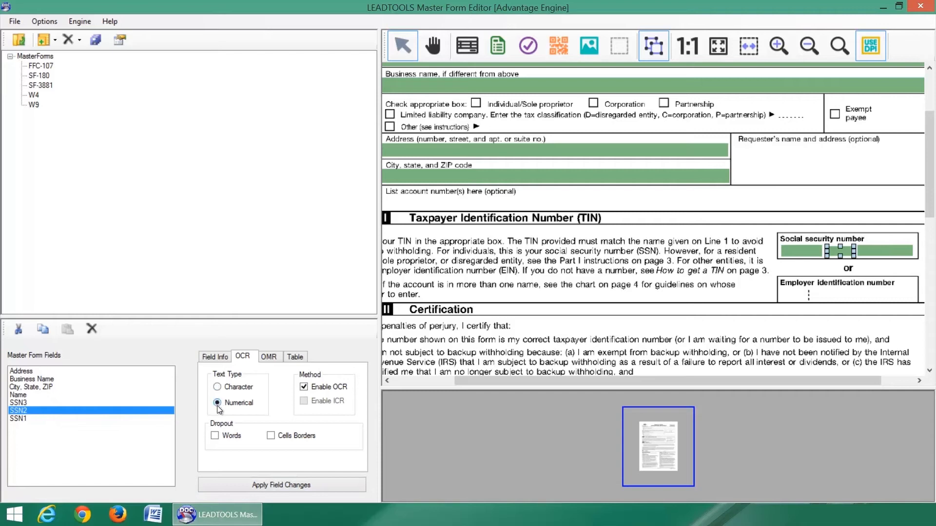
left_click(219, 486)
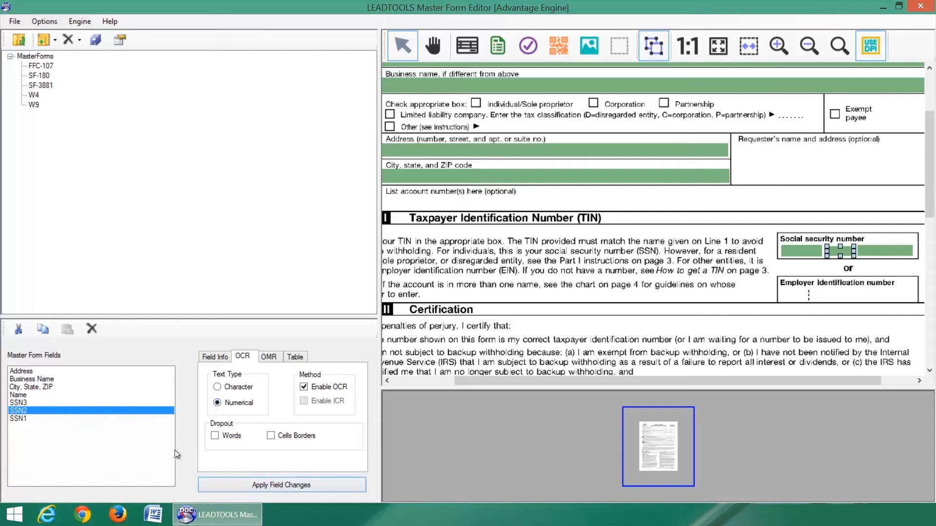
left_click(27, 419)
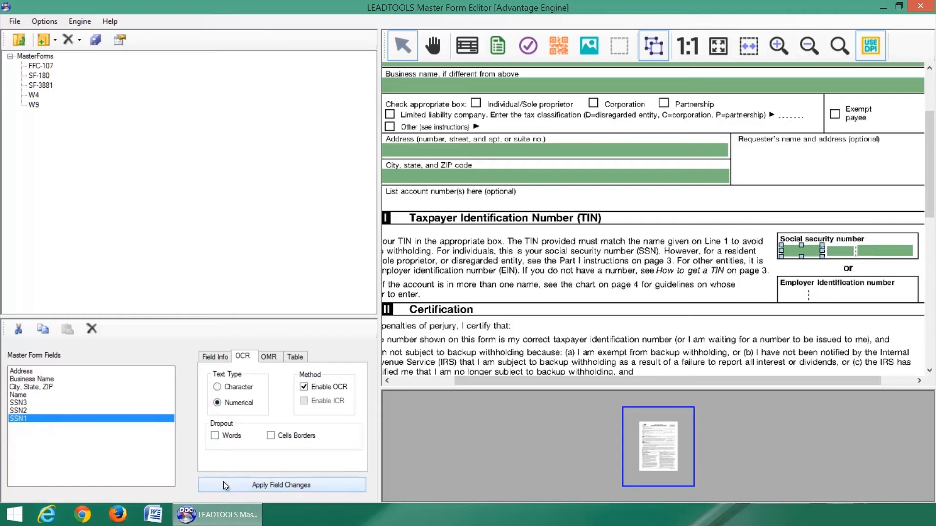
left_click(222, 358)
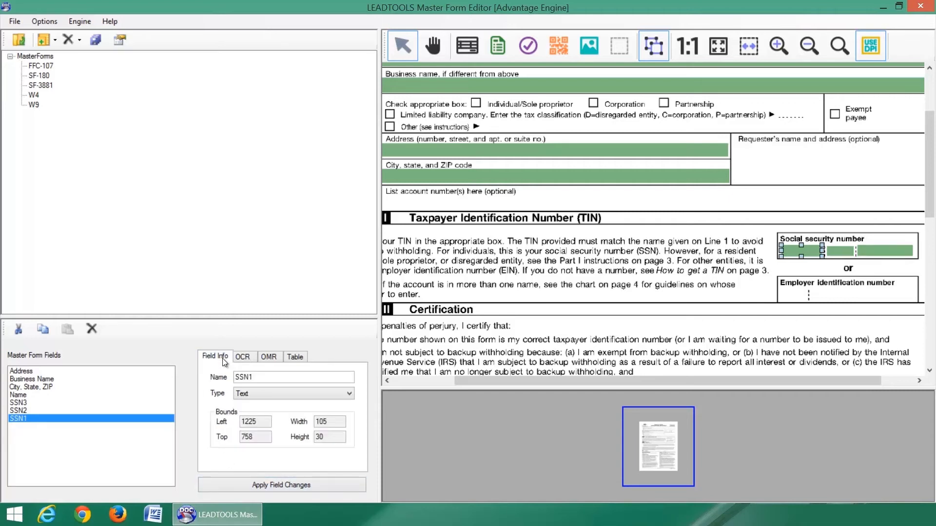
left_click(523, 48)
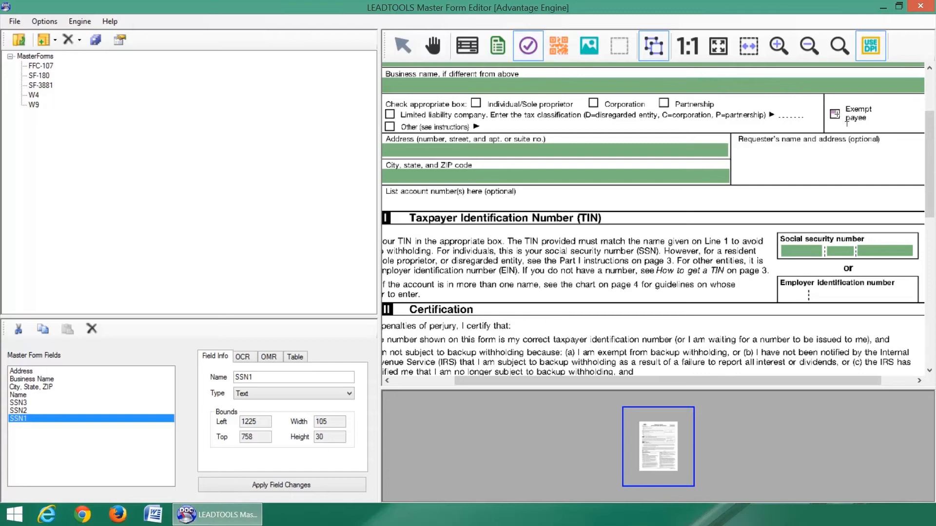
Add OMR checkbox fields named Exempt and Partner over the Exempt payee and Partnership boxes.
left_click_drag(831, 110, 841, 120)
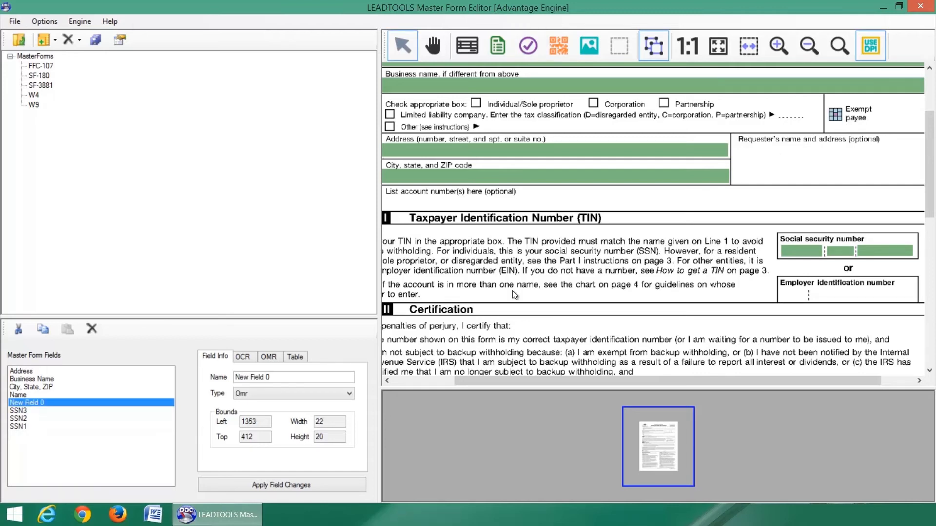
triple_click(306, 376)
type("Exempt")
left_click(239, 484)
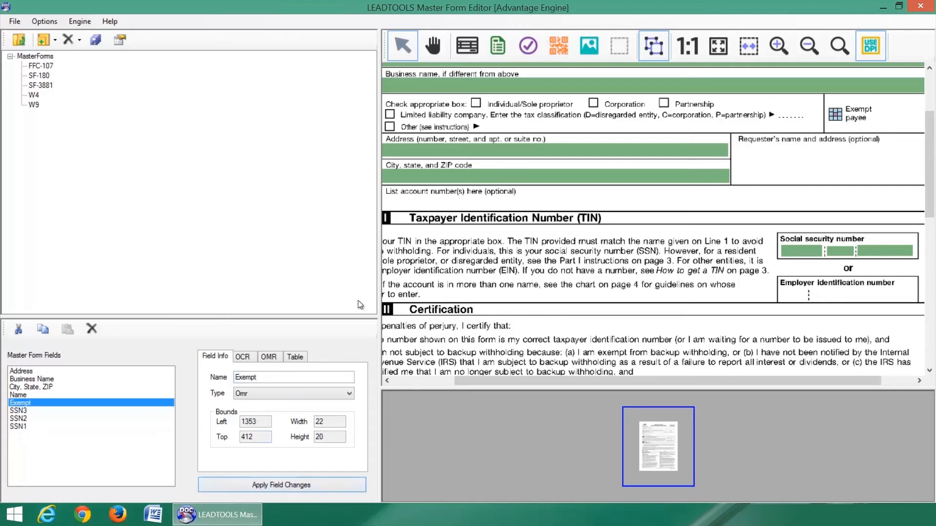
left_click(528, 45)
left_click_drag(658, 97, 669, 108)
triple_click(308, 376)
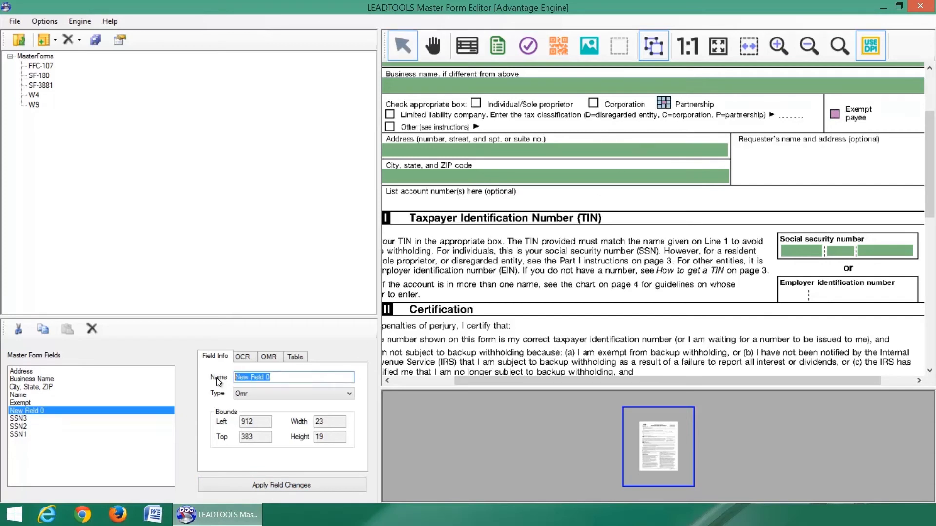
type("Partner")
left_click(233, 484)
Add OMR fields named Corp and Individual over the Corporation and Individual/Sole proprietor checkboxes.
left_click(528, 45)
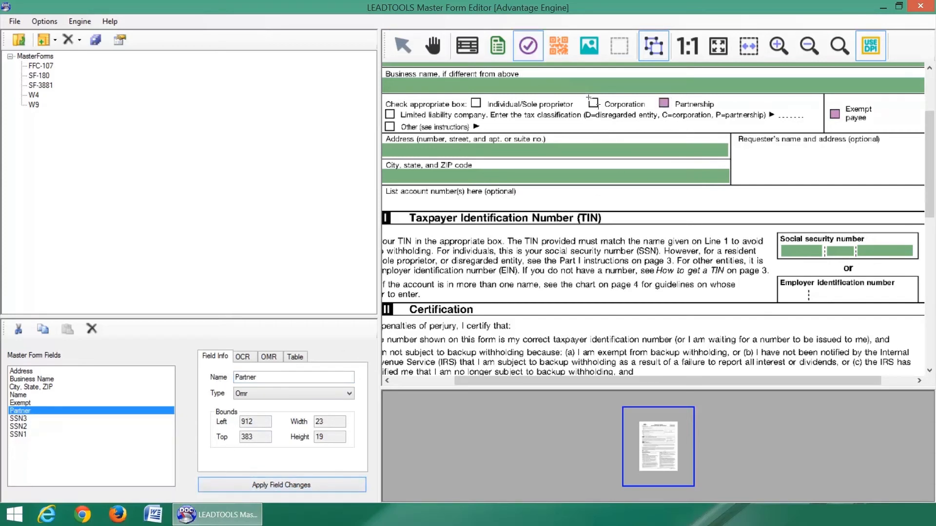
left_click_drag(588, 97, 599, 108)
triple_click(304, 376)
type("Corp")
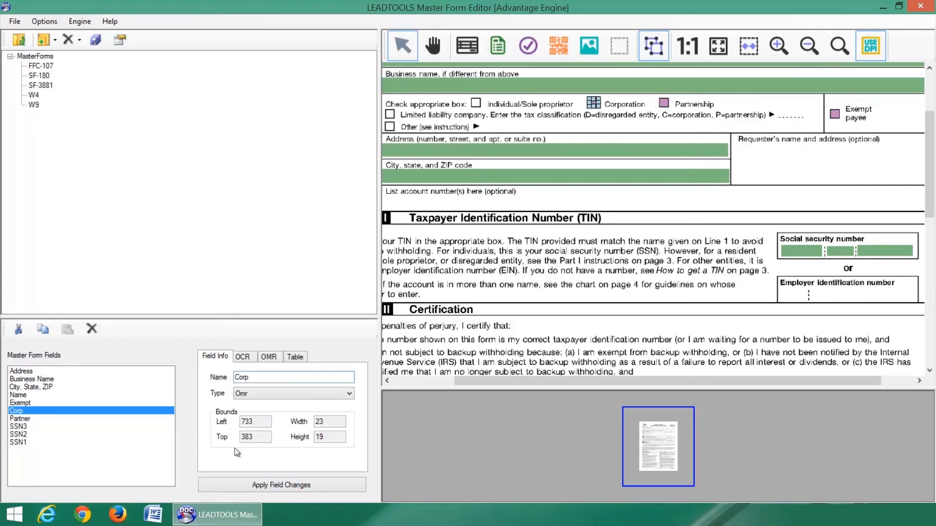
left_click(234, 484)
left_click(528, 46)
left_click_drag(470, 98, 482, 108)
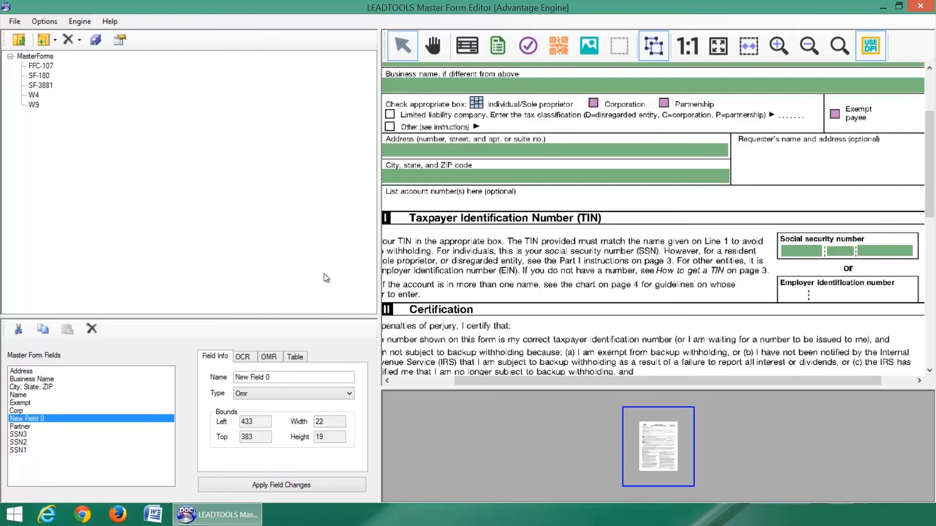
triple_click(302, 377)
type("Individual")
left_click(243, 485)
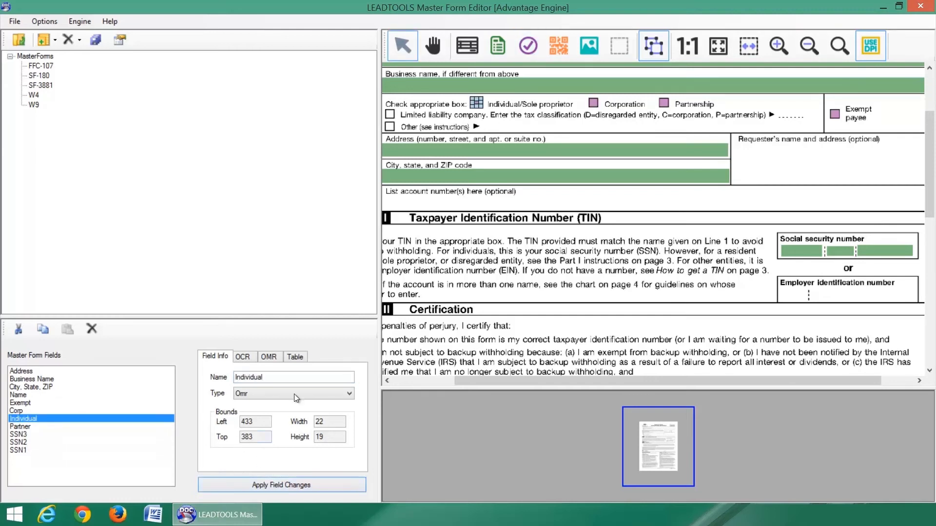
Add OMR fields named Limited and Other over the LLC and Other checkboxes, then view the checkbox settings.
left_click(528, 45)
left_click_drag(383, 108, 396, 120)
left_click_drag(285, 375, 227, 381)
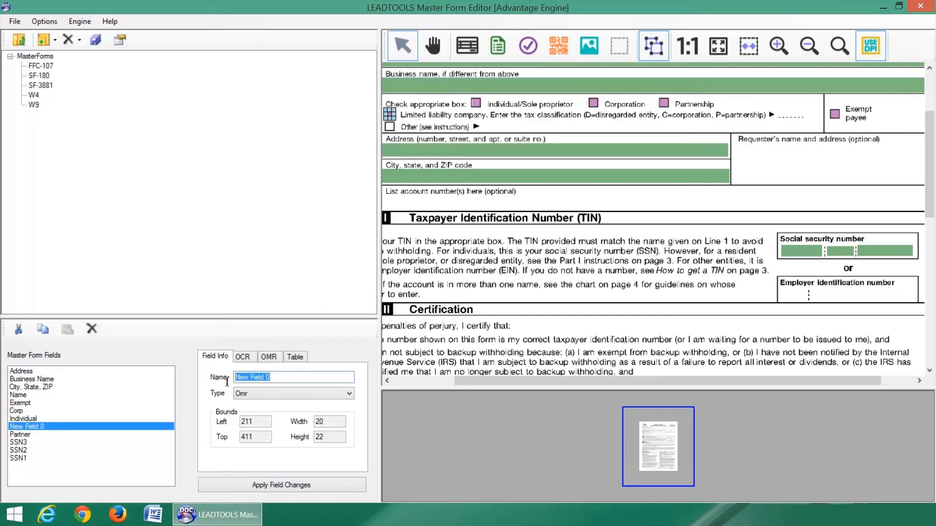
type("Limited")
left_click(225, 484)
left_click(528, 46)
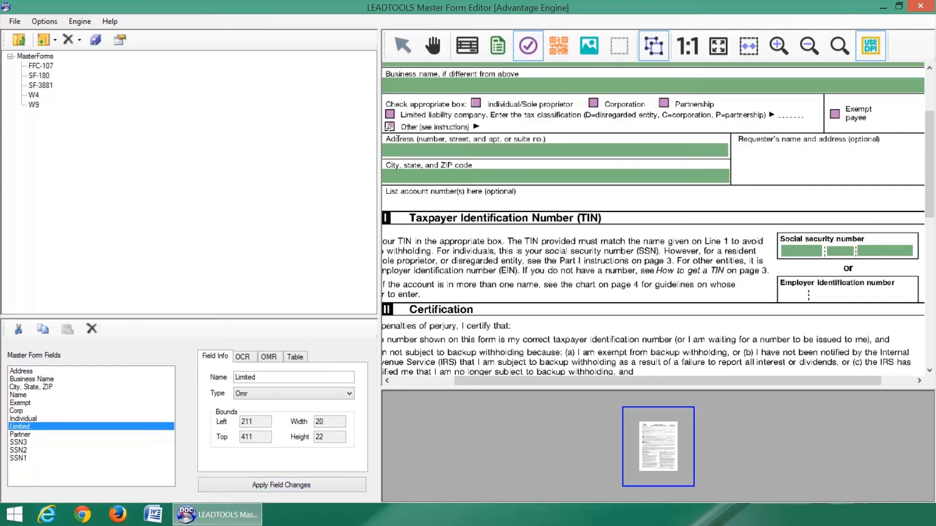
left_click_drag(389, 127, 387, 131)
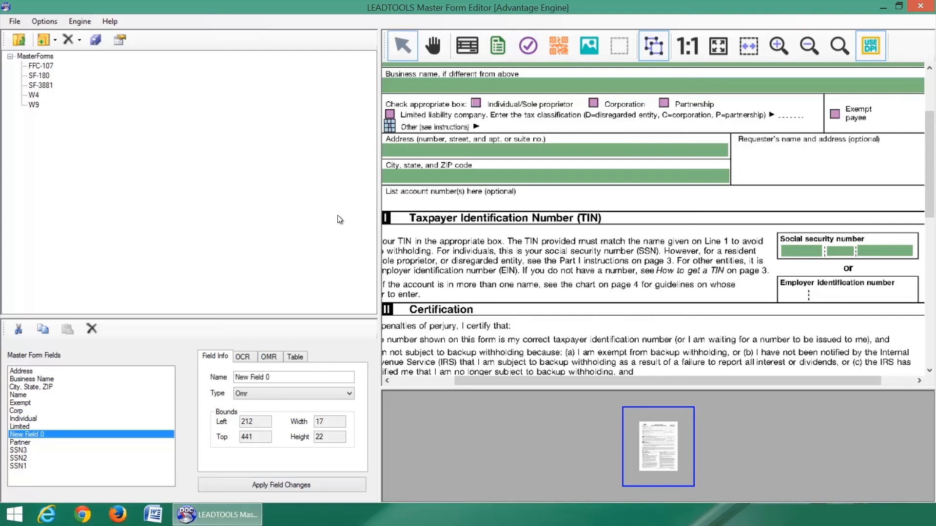
left_click_drag(280, 377, 227, 378)
type("Other")
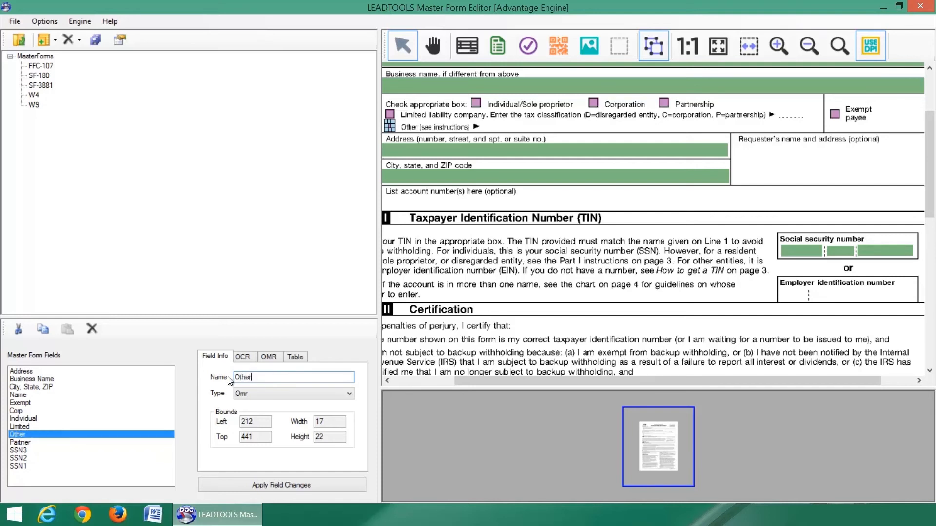
left_click(229, 479)
left_click(269, 358)
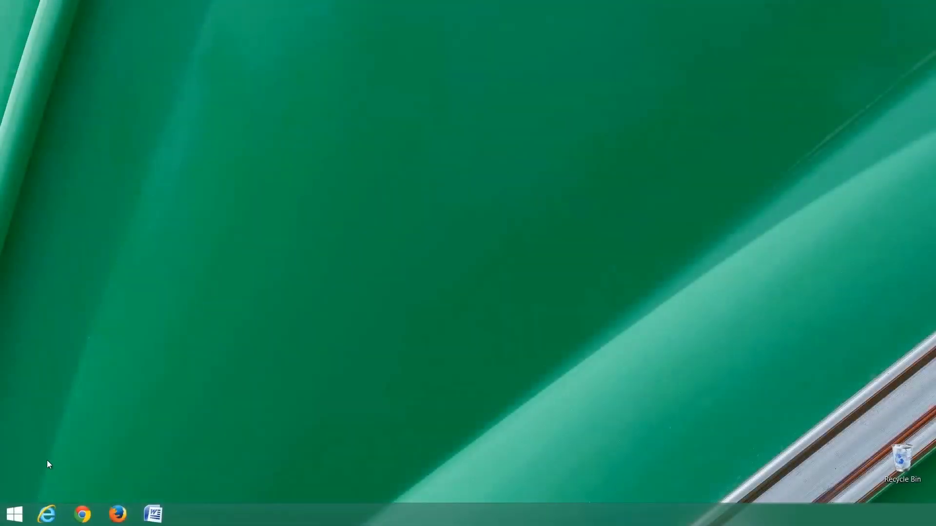
Launch Forms Recognition & Processing with the Advantage OCR engine and set the repository to MasterForm Sets\OCR.
left_click(21, 511)
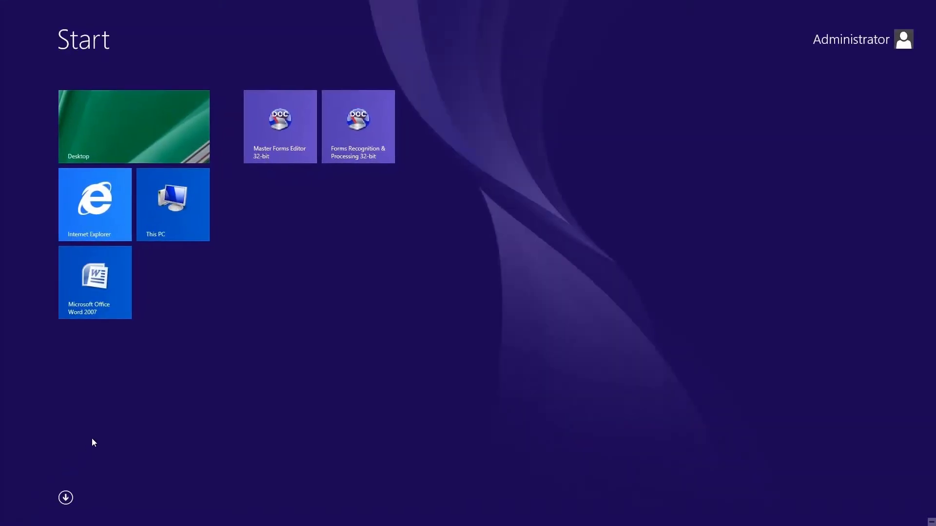
left_click(347, 136)
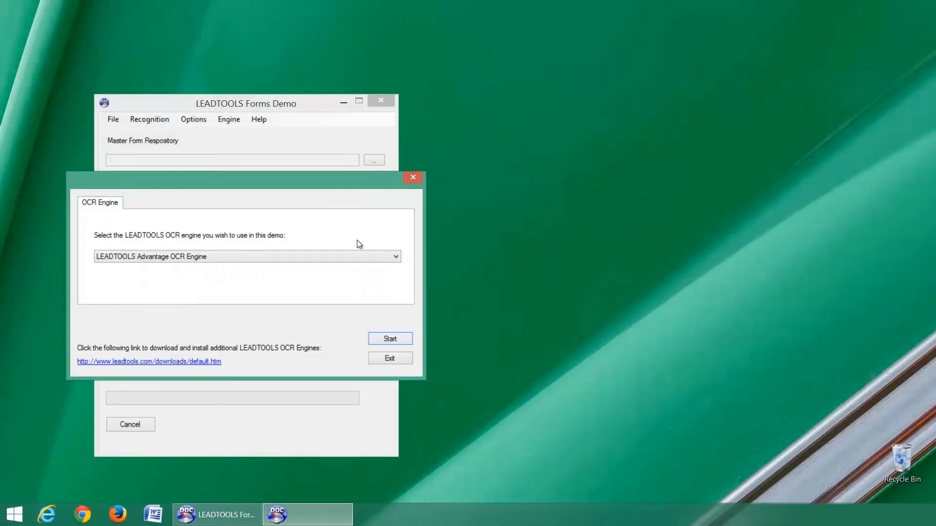
left_click(389, 338)
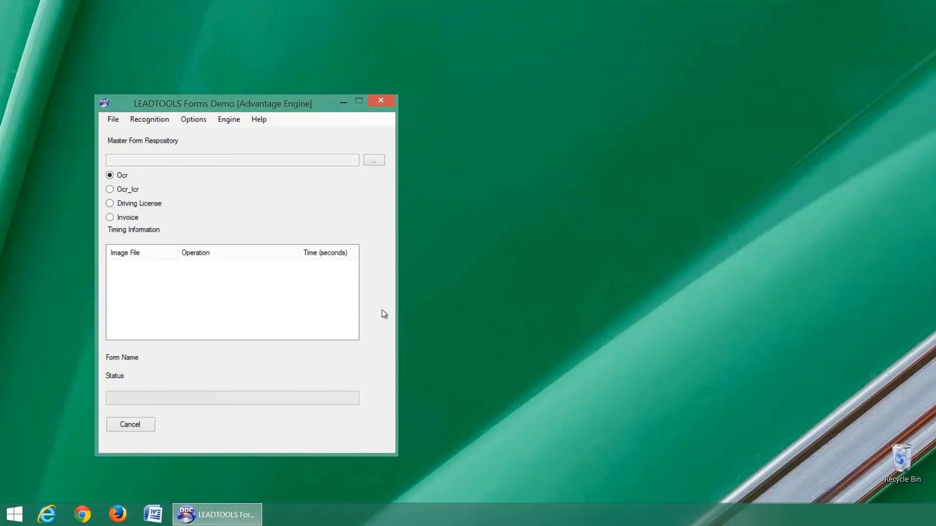
left_click(375, 161)
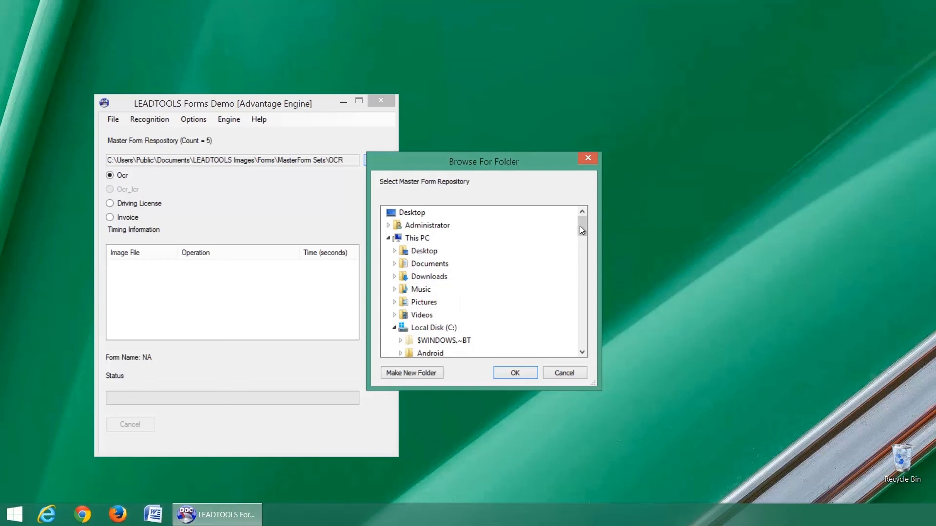
left_click_drag(582, 226, 589, 314)
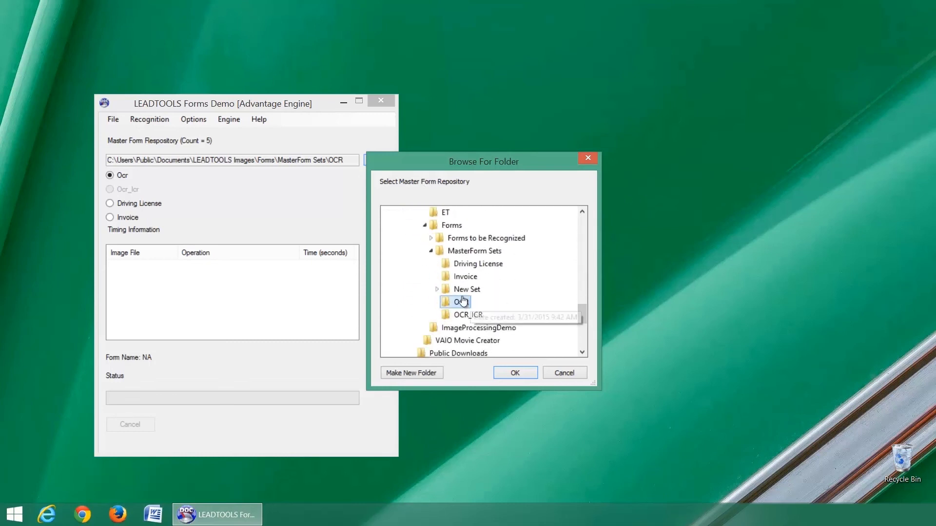
left_click(437, 289)
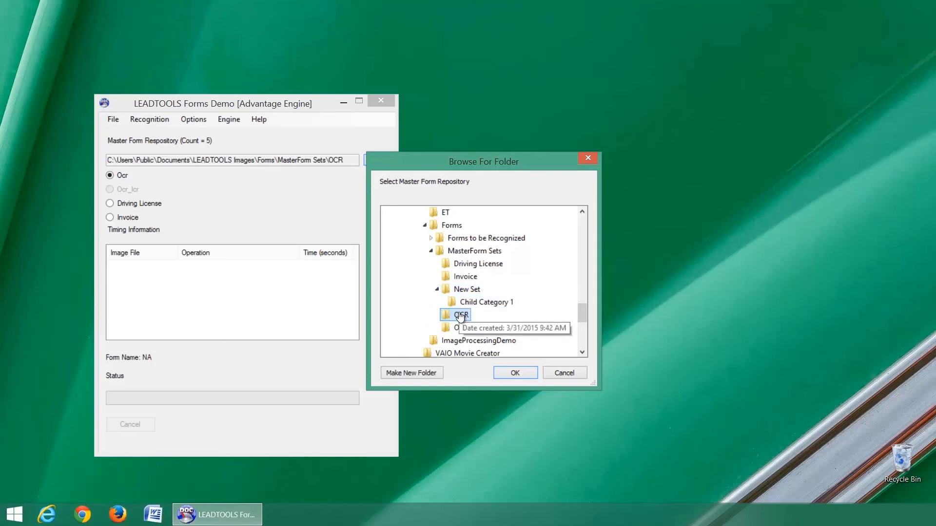
left_click(515, 372)
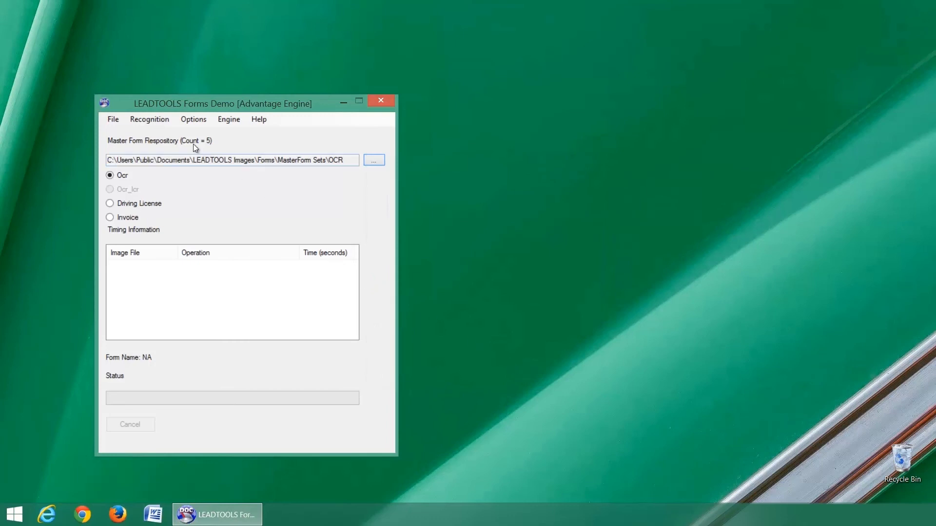
Recognize W9_OCR_Filled_SSN.TIF as a single form, matching the W9 master at 98%.
left_click(162, 125)
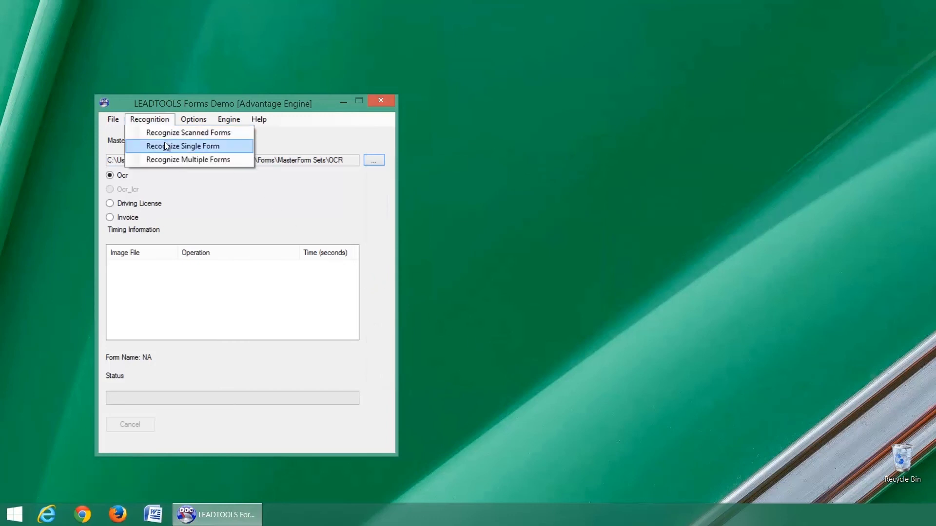
left_click(164, 142)
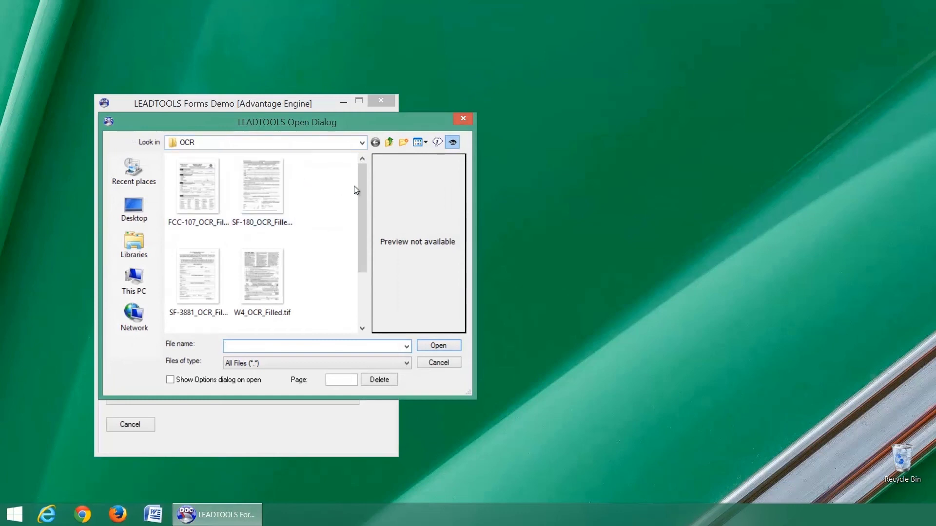
left_click_drag(359, 190, 361, 248)
left_click(276, 279)
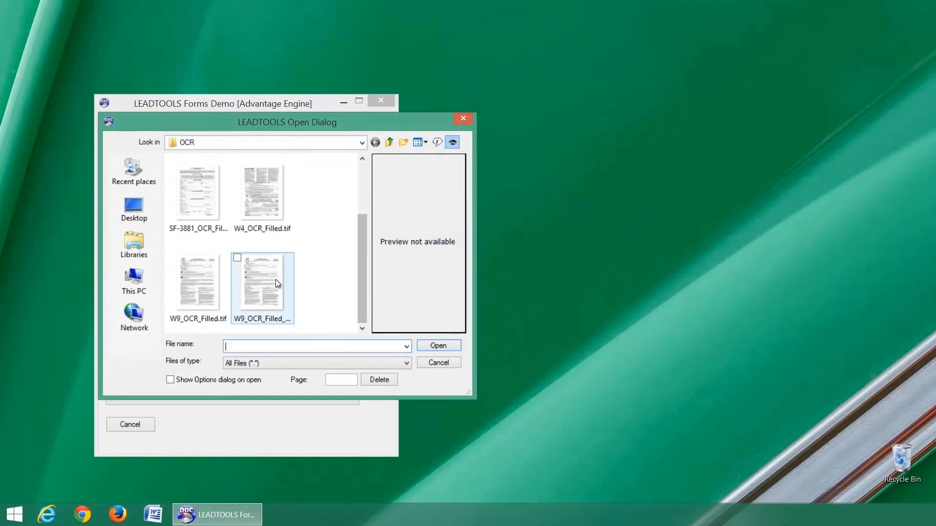
left_click(439, 346)
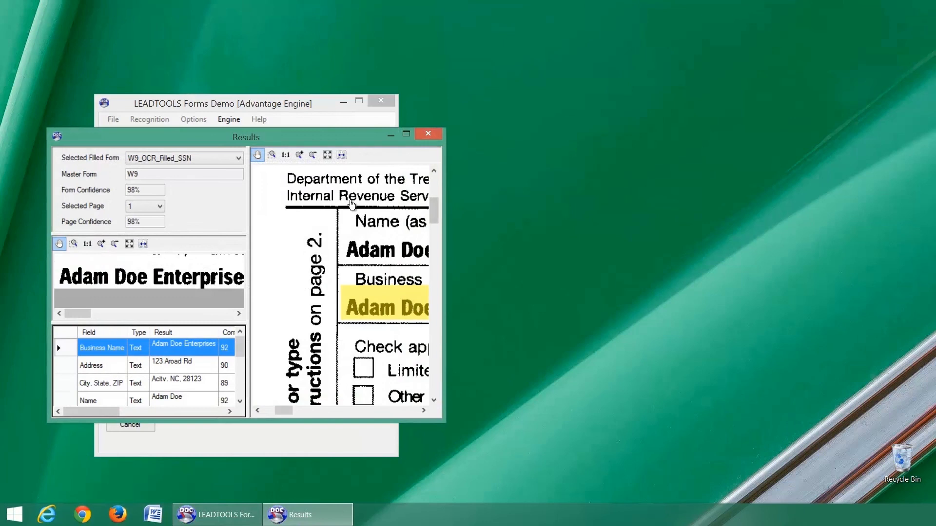
Maximize the results window and review the SSN1, SSN2 and SSN3 recognized values.
double_click(323, 134)
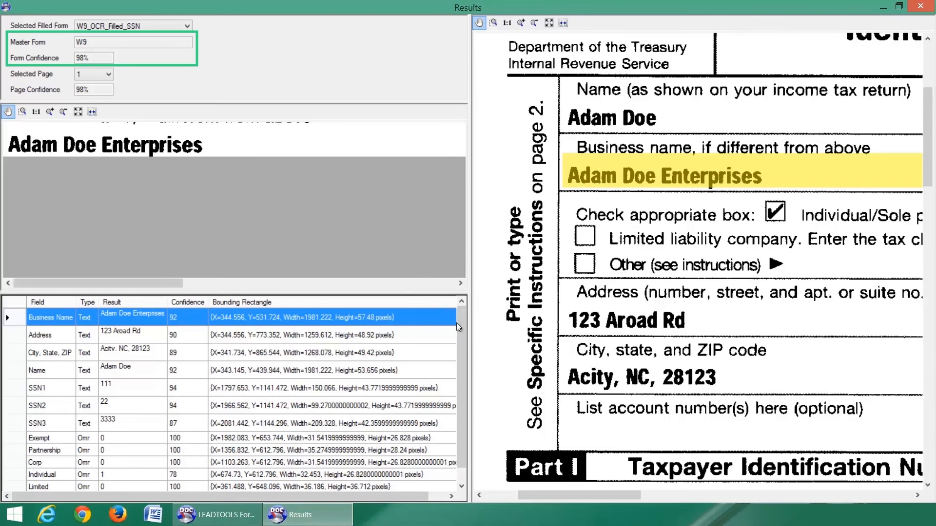
left_click_drag(459, 332, 460, 345)
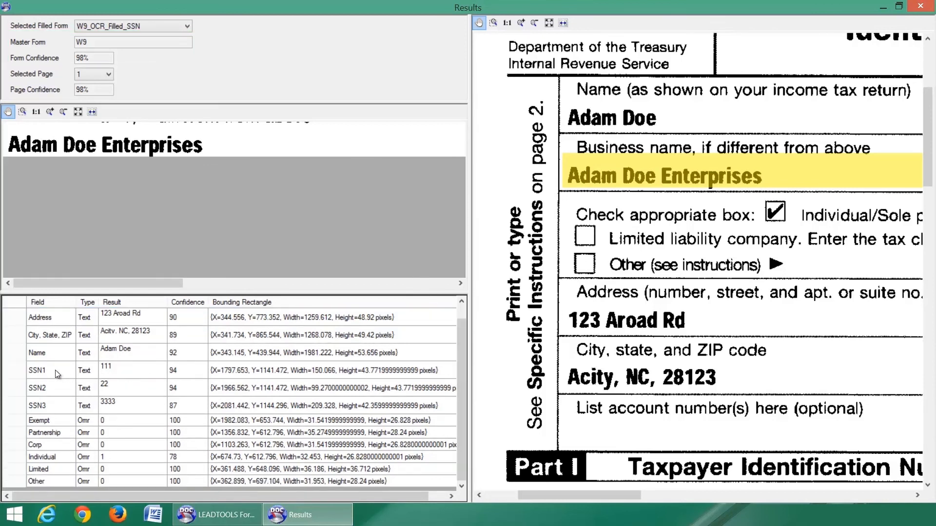
left_click(69, 373)
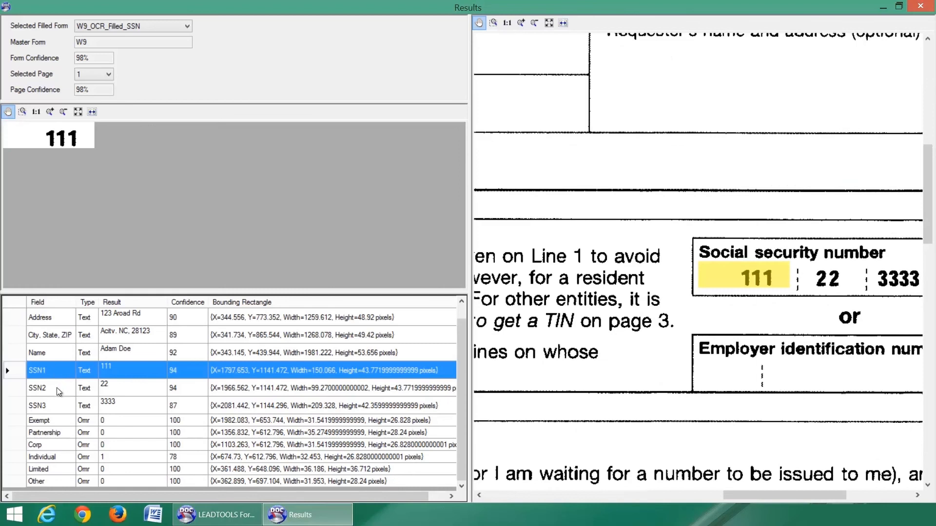
left_click(57, 387)
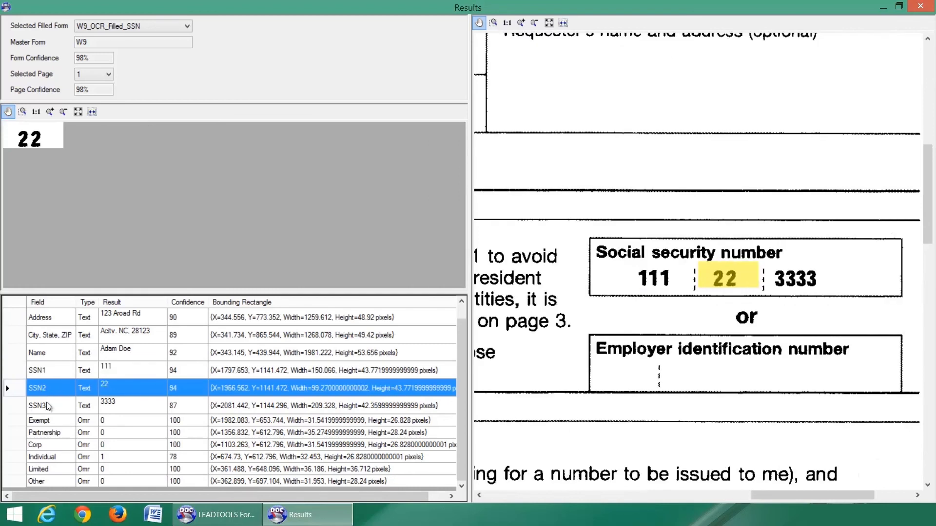
left_click(46, 405)
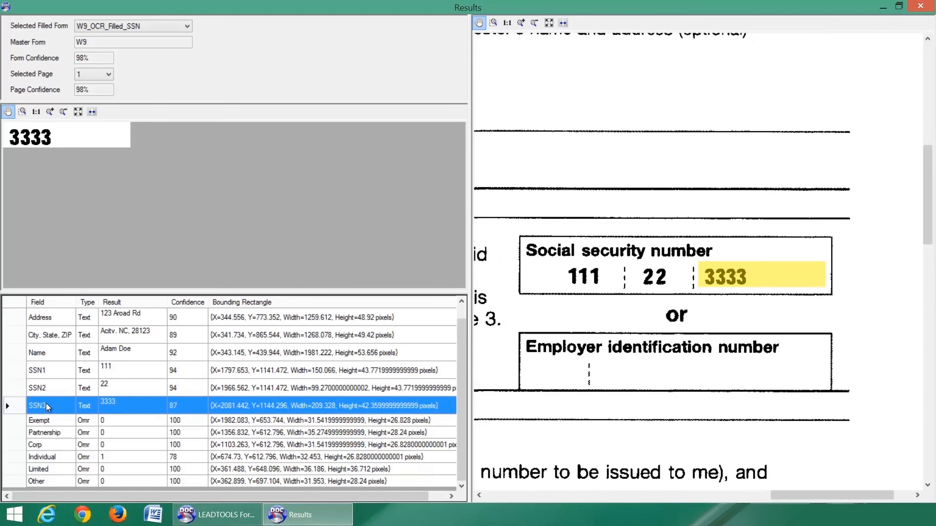
Check SSN3's per-character detail, then view the Exempt, Individual and Corp checkbox results.
double_click(48, 404)
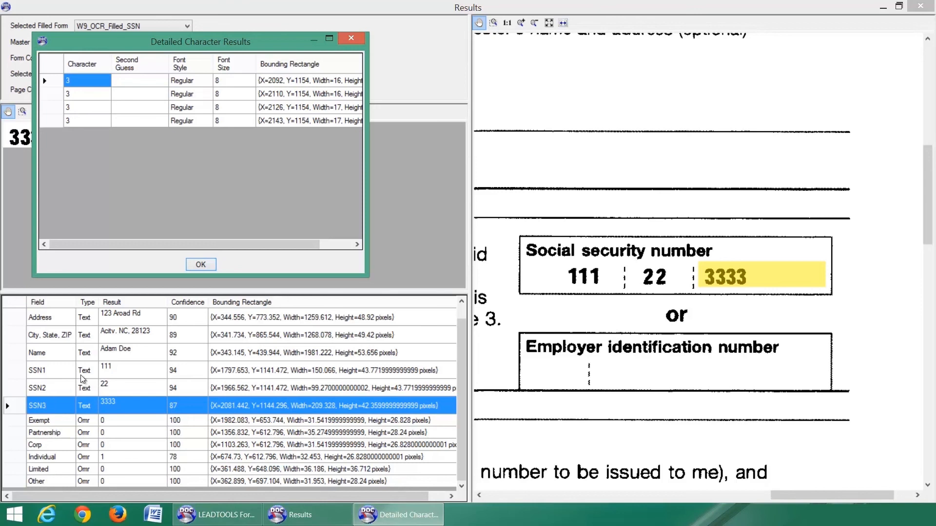
left_click(203, 264)
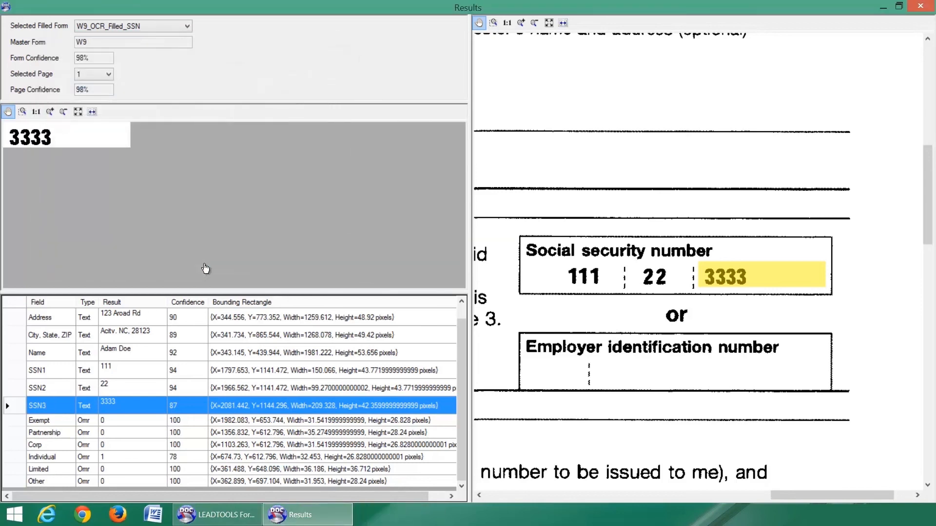
left_click(51, 419)
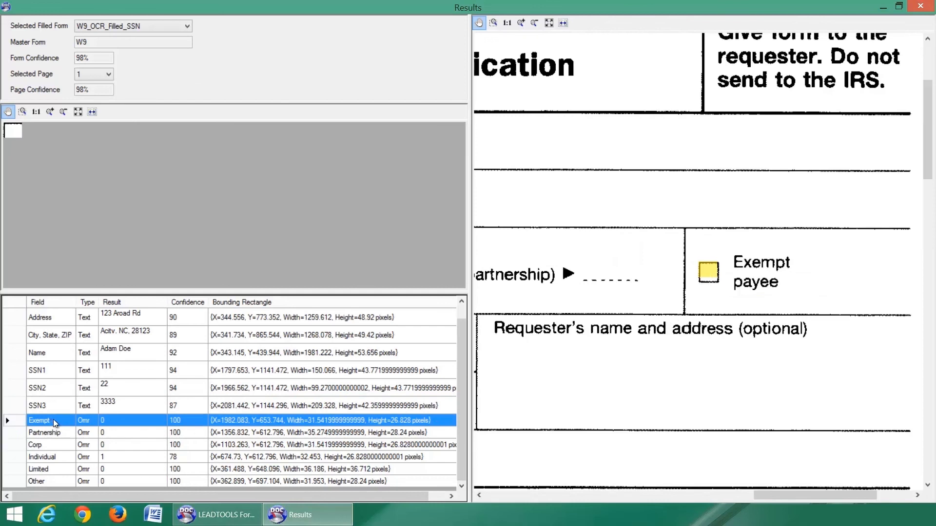
left_click(47, 457)
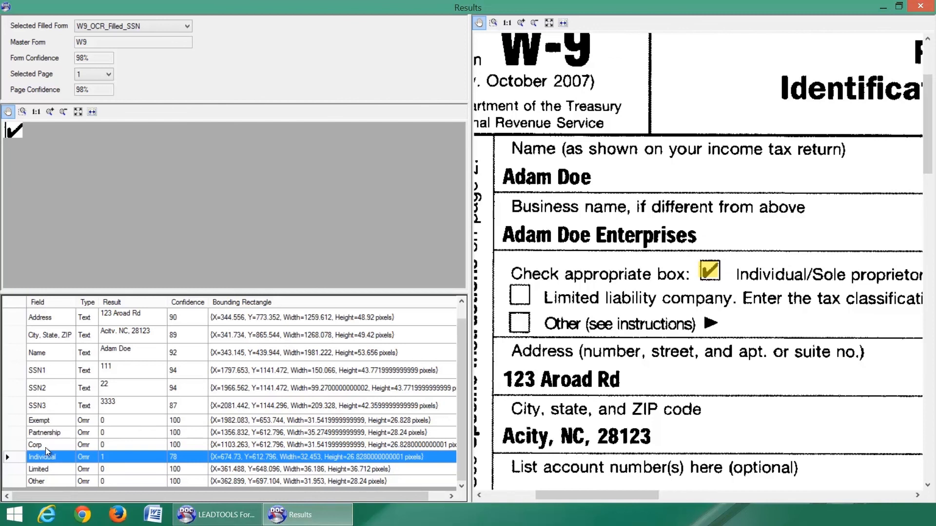
left_click(45, 447)
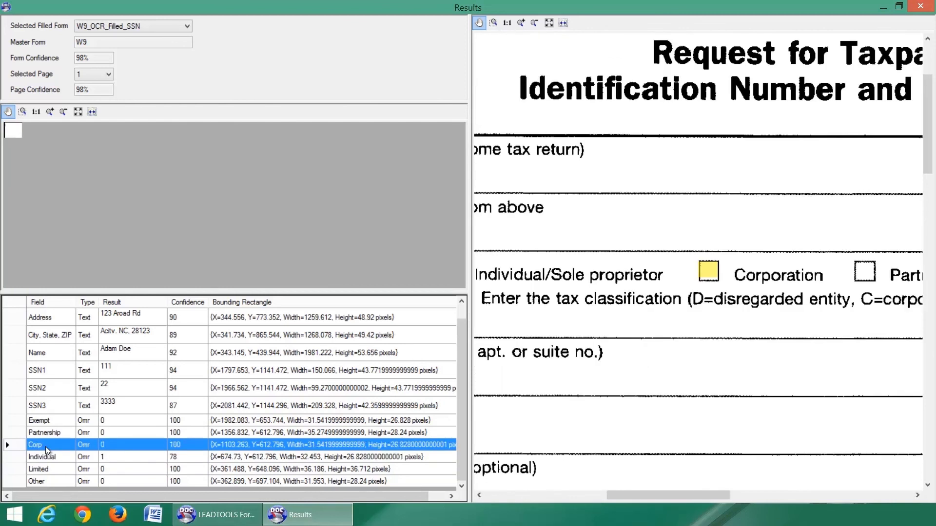